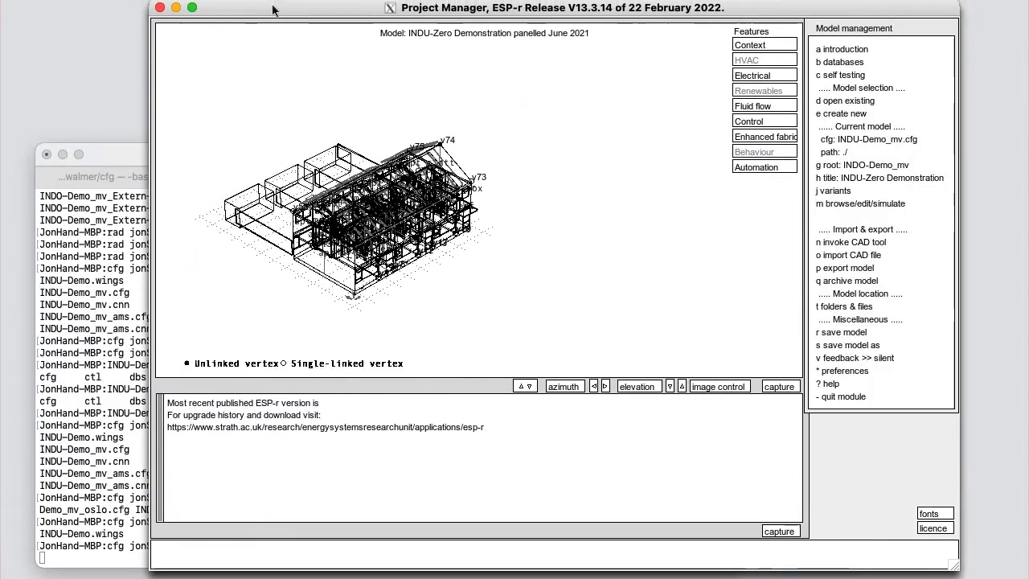
- Shift the Project Manager window slightly left and shrink it from its bottom-right corner
drag(273, 10, 250, 13)
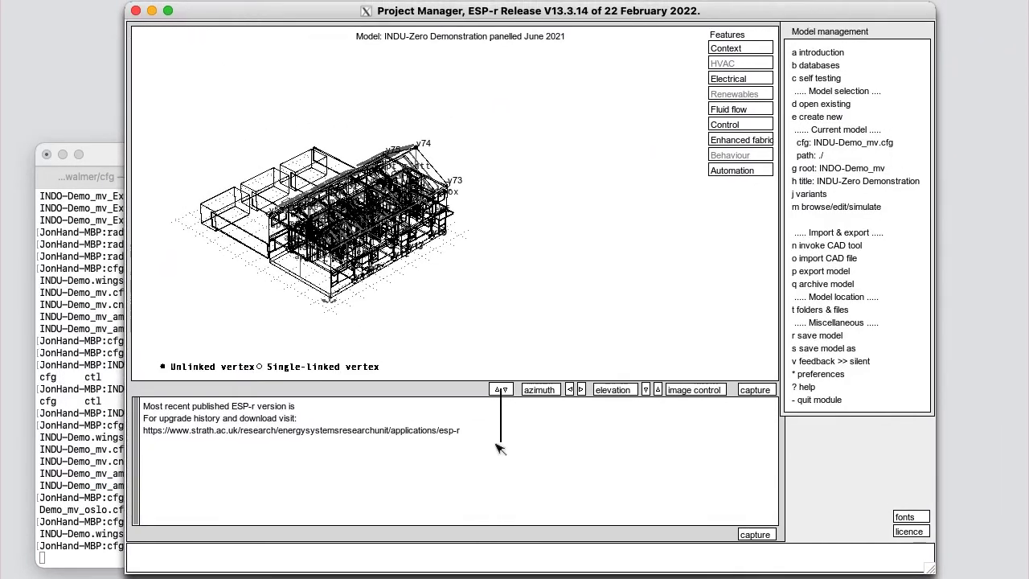
drag(928, 567, 865, 560)
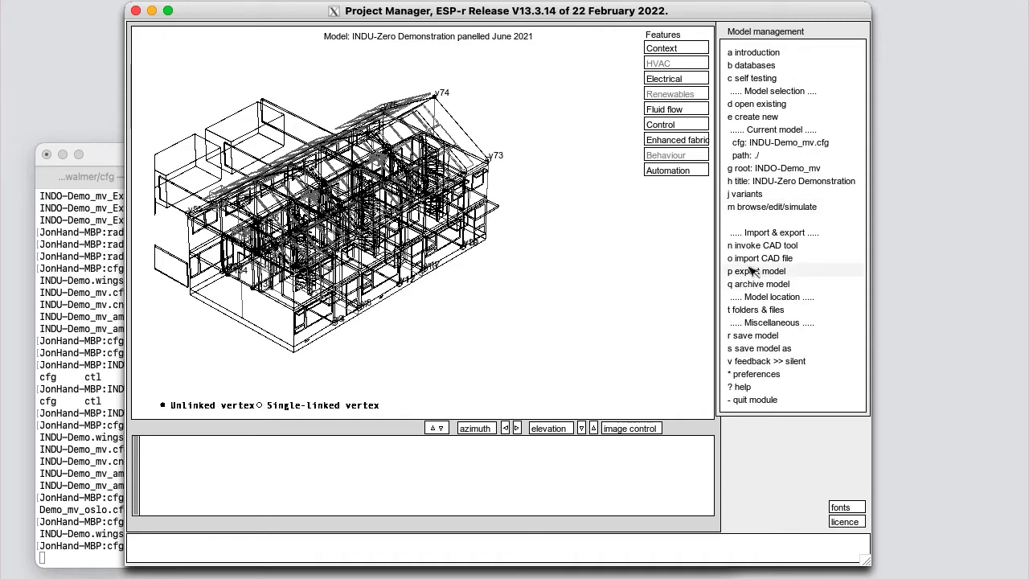
- Export the model as a Wavefront OBJ file, accepting the default .obj and .mtl file names
click(754, 272)
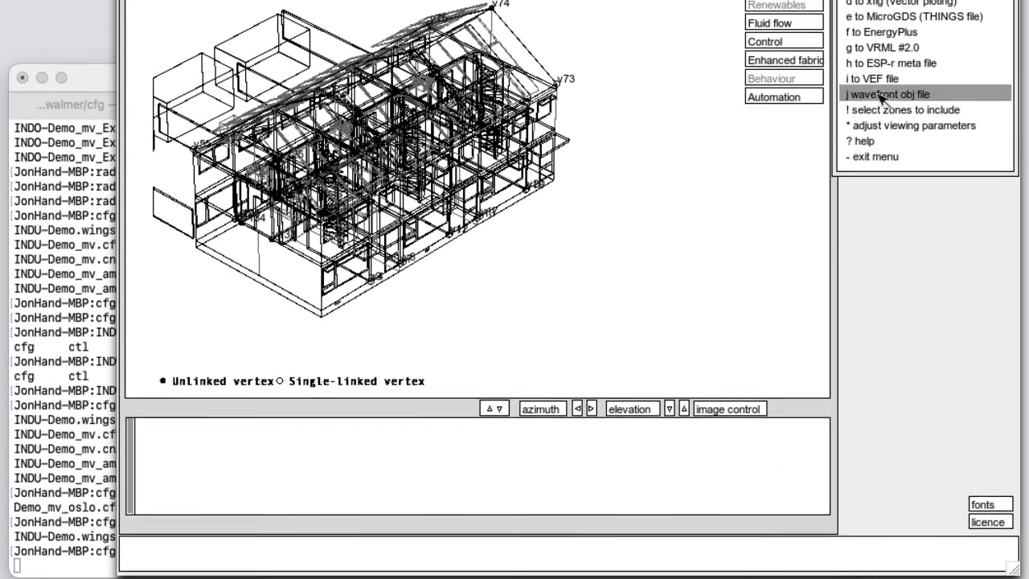
click(881, 205)
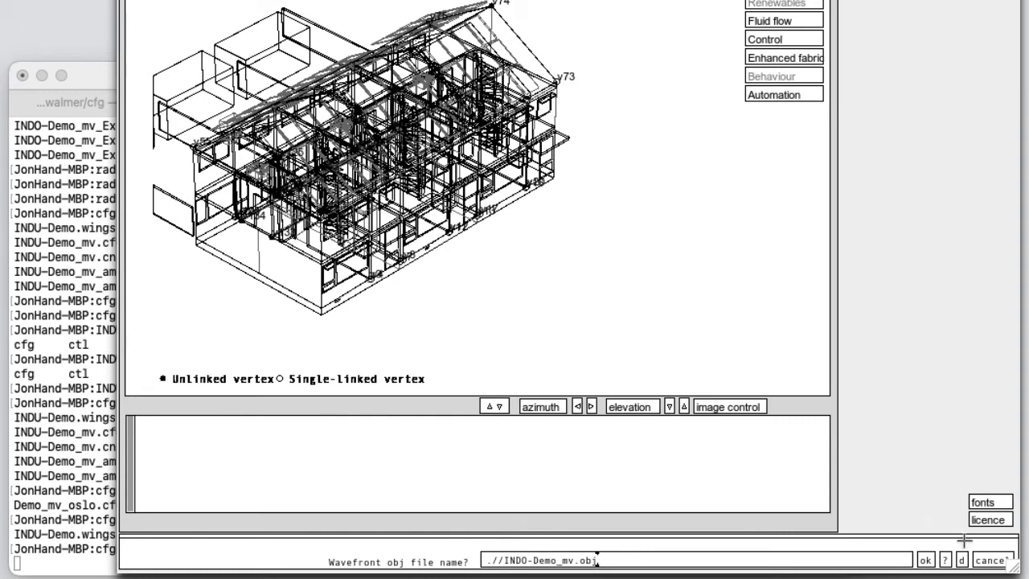
click(925, 558)
click(924, 558)
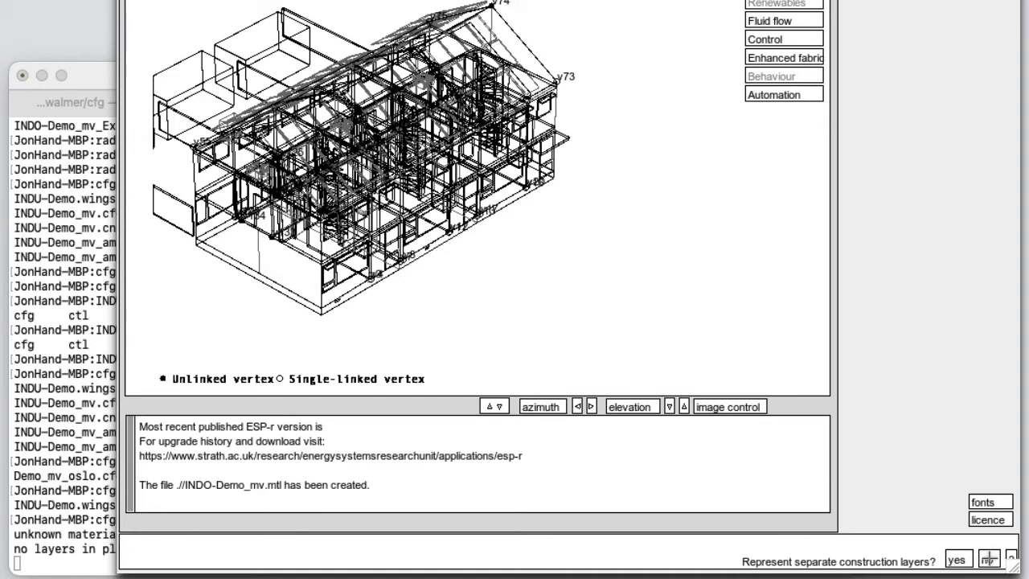
- Decline separate construction layers, then answer the glazing, comments, mm, centre-line and confirm-faces prompts
click(988, 559)
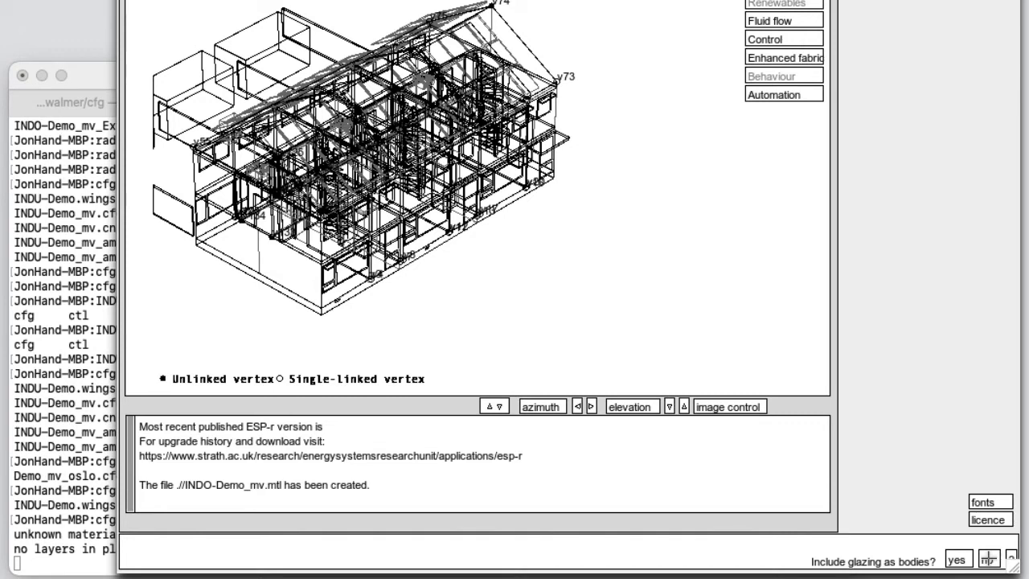
click(988, 560)
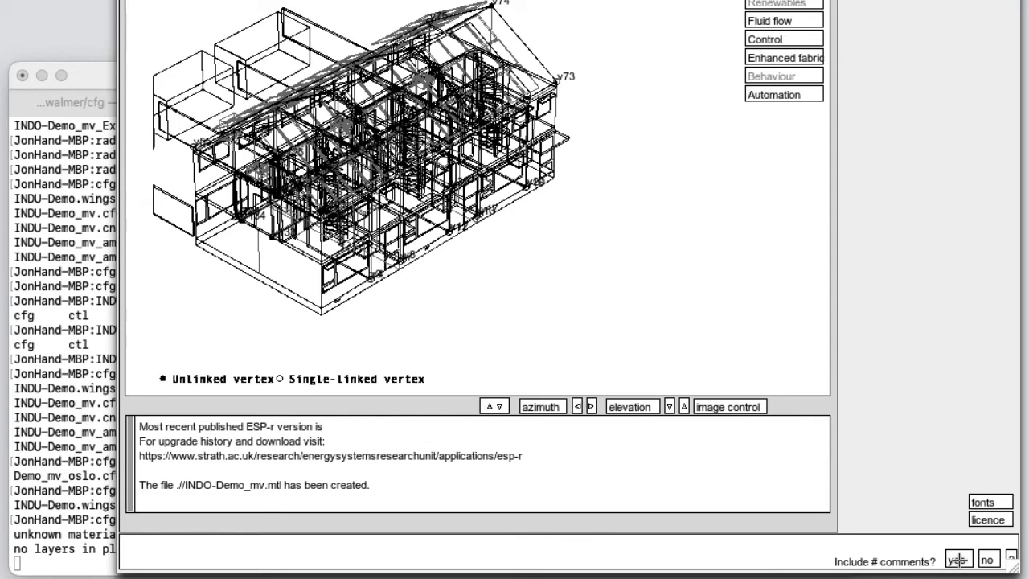
click(957, 561)
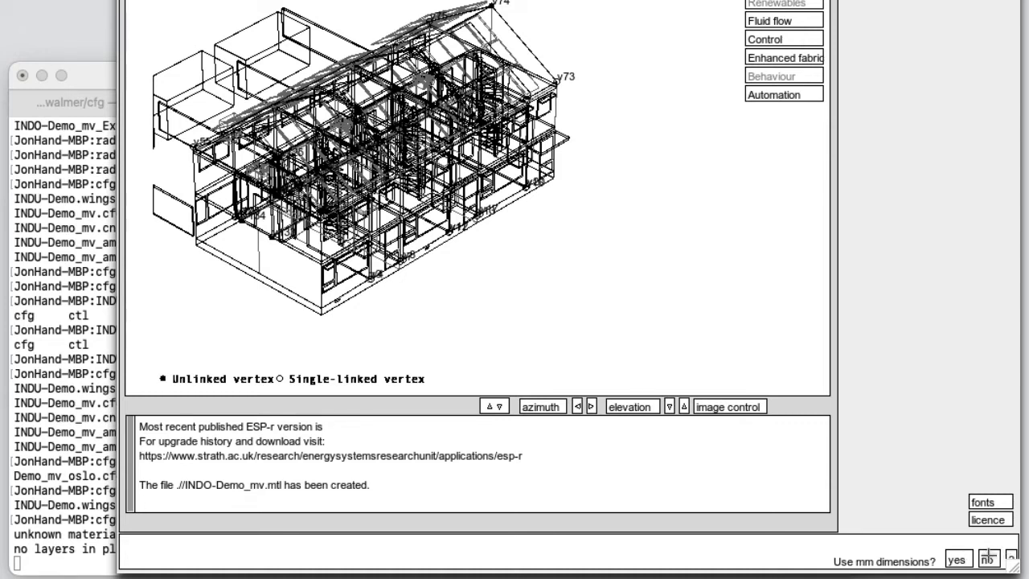
click(987, 559)
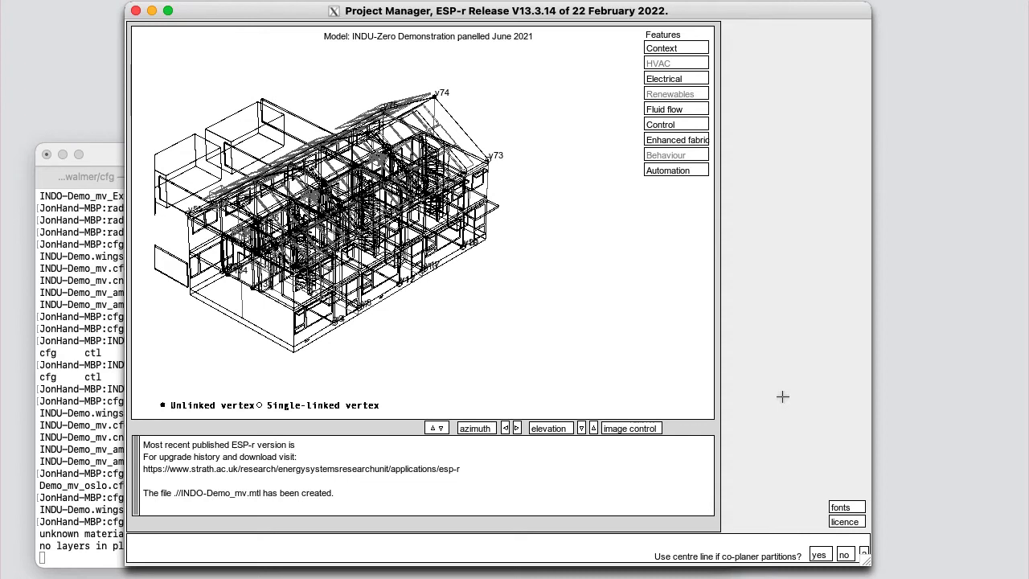
click(818, 555)
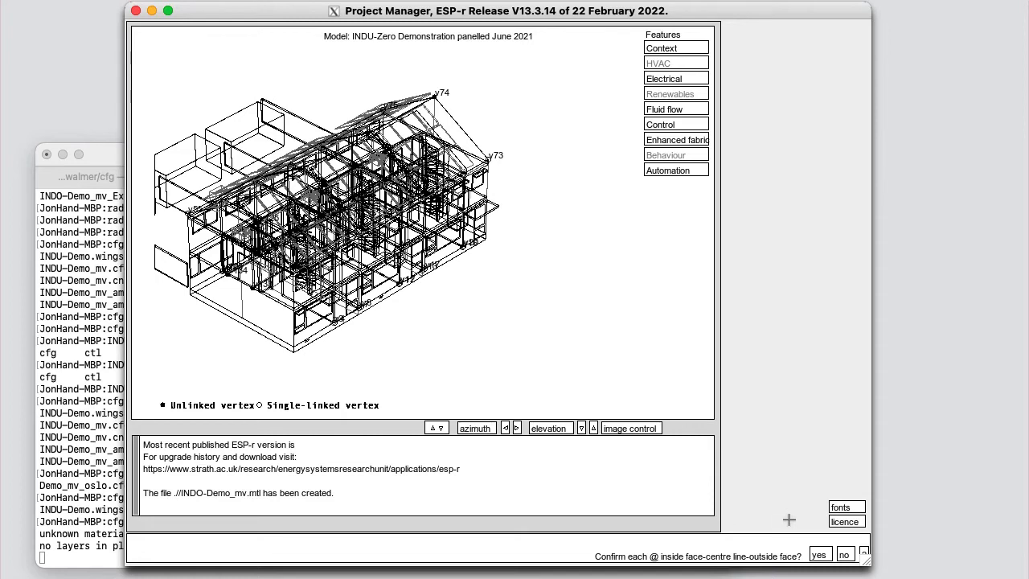
click(845, 554)
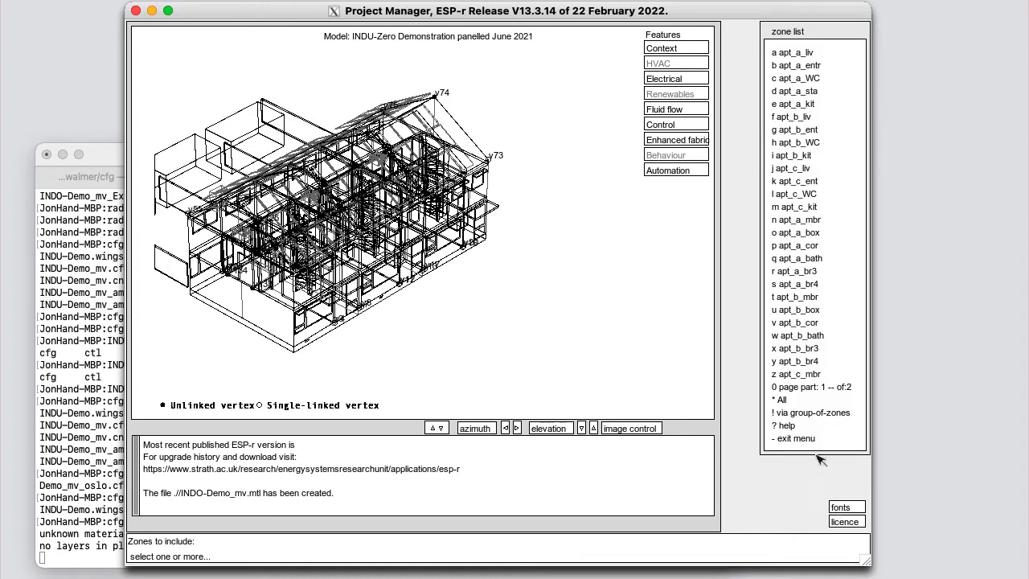
- Include all zones and confirm continuing through each zone from apt_a_liv onward
click(784, 400)
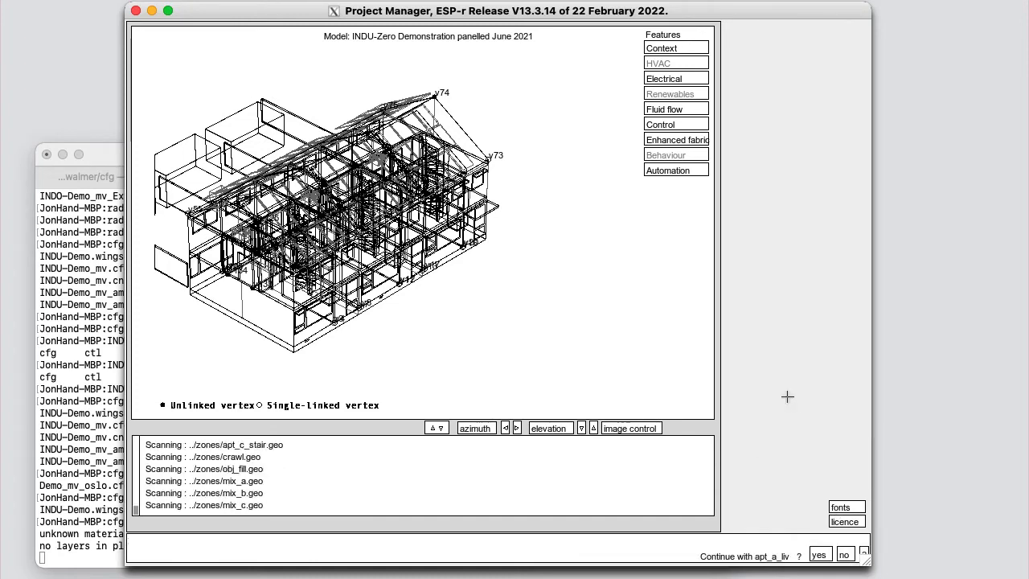
click(818, 554)
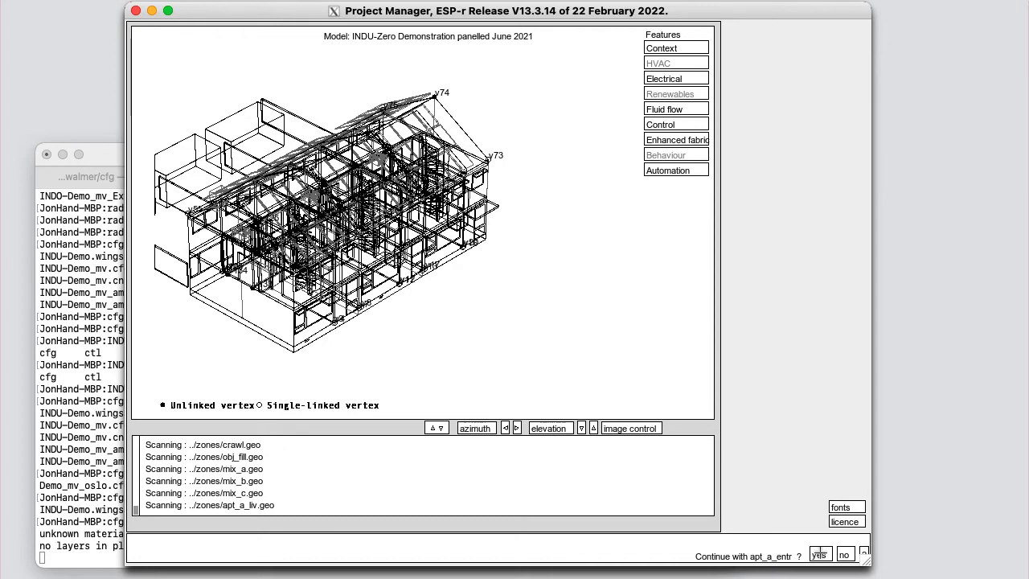
click(819, 554)
click(819, 554)
click(819, 554)
click(819, 554)
click(819, 555)
click(819, 555)
click(819, 554)
click(819, 555)
click(818, 555)
click(819, 555)
click(819, 554)
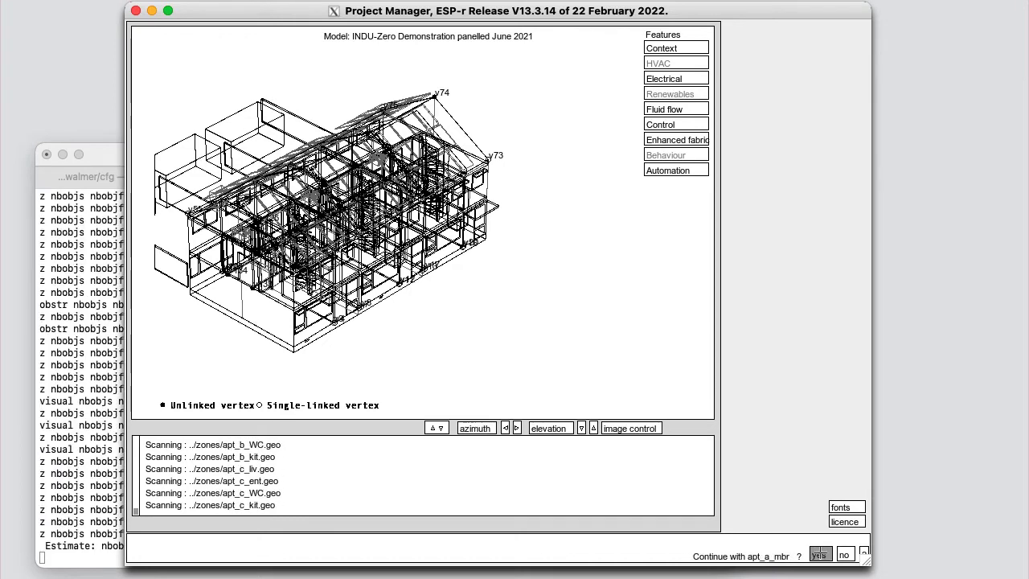
click(818, 554)
click(818, 554)
click(818, 554)
click(818, 554)
click(818, 554)
click(818, 553)
click(818, 554)
click(818, 554)
click(818, 554)
click(818, 553)
click(818, 553)
click(818, 554)
click(818, 554)
click(818, 553)
click(818, 553)
click(818, 553)
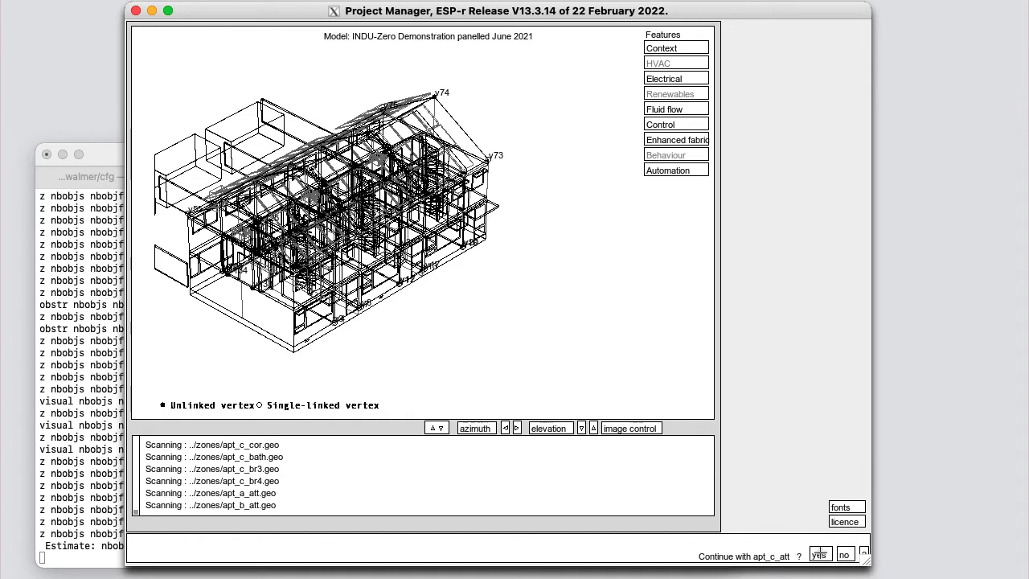
click(818, 554)
click(818, 554)
click(818, 554)
click(818, 553)
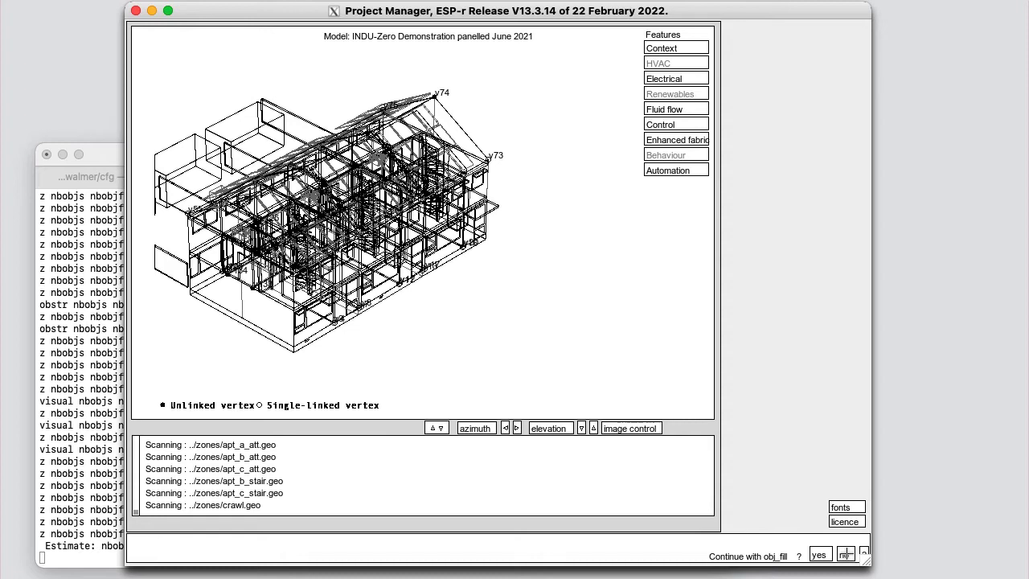
- Include the obj_fill gap-filling zone and remaining mix zones, finishing INDO-Demo_mv.obj and exiting the menu
click(846, 554)
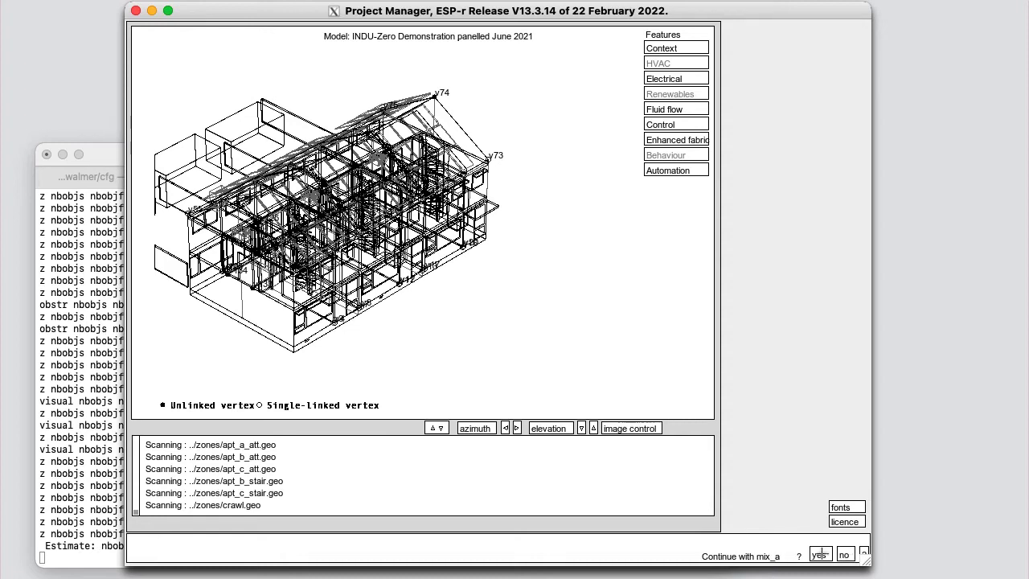
click(820, 555)
click(762, 220)
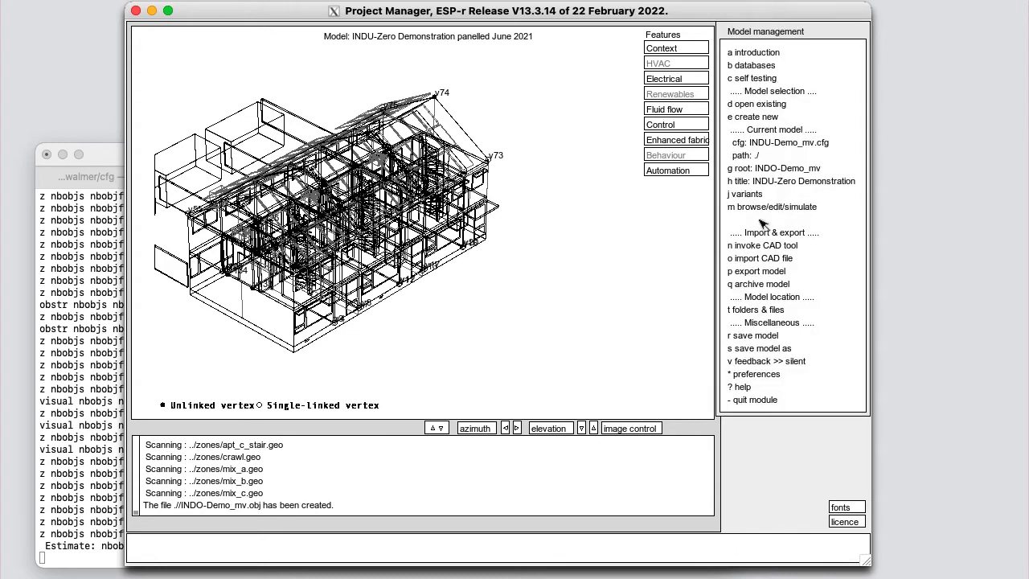
- Minimise ESP-r and delete Blender's default cube through its context menu
click(152, 10)
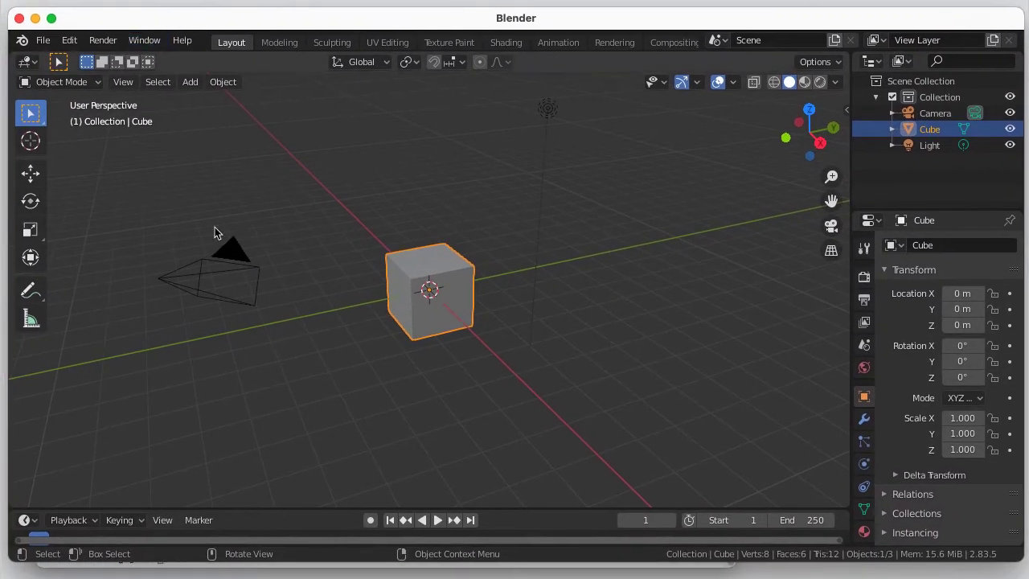
right_click(431, 326)
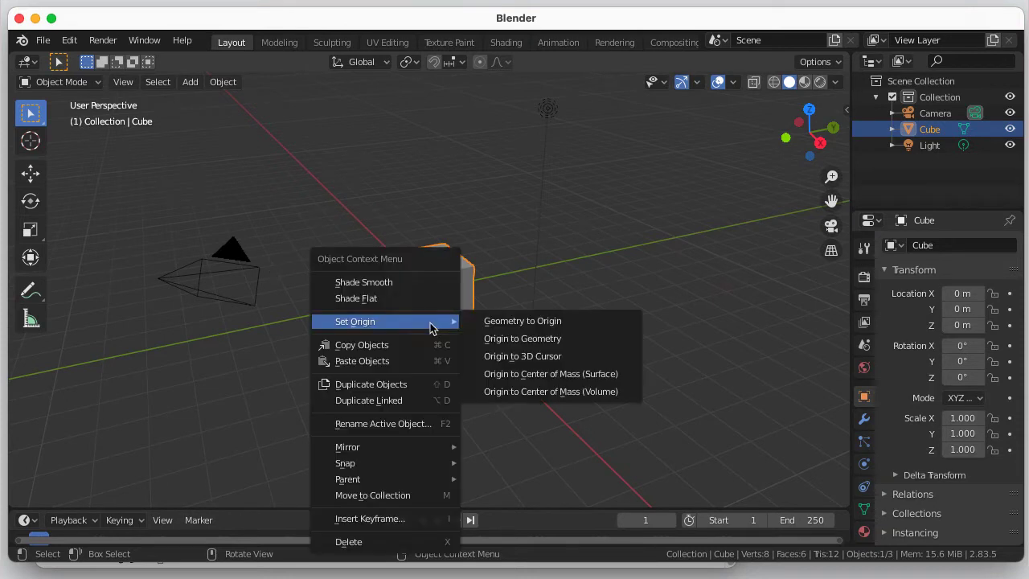
click(374, 545)
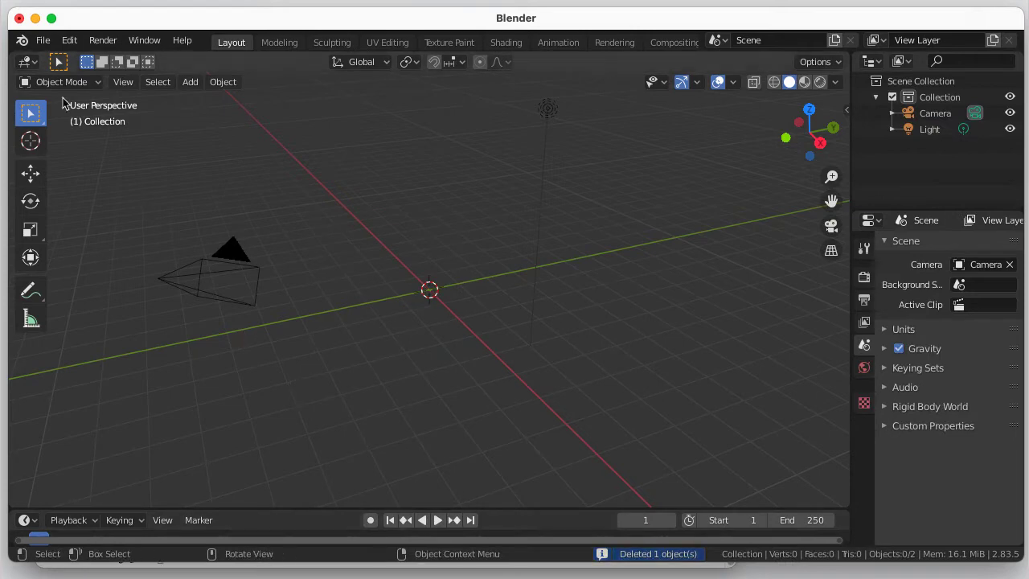
- Start a Wavefront OBJ import and browse to Models/INDU_ZERO/INDU-Demo_20_april_2020/cfg
click(46, 42)
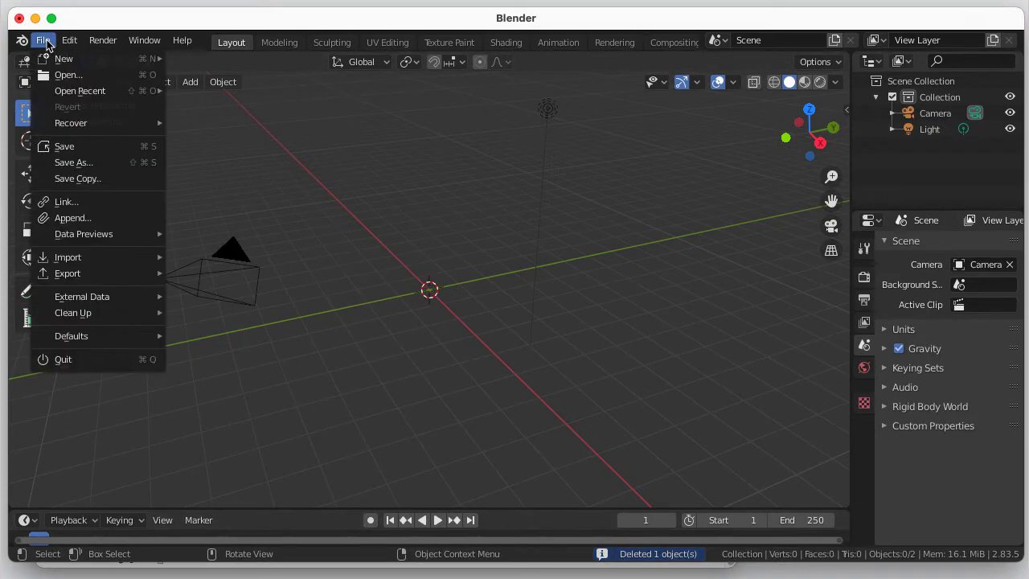
mouse_move(69, 261)
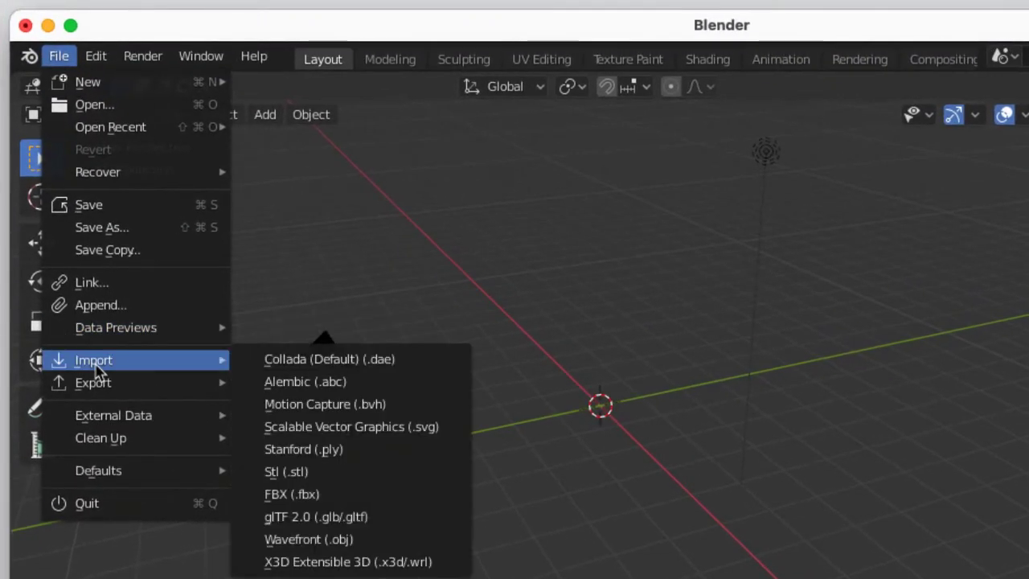
click(351, 539)
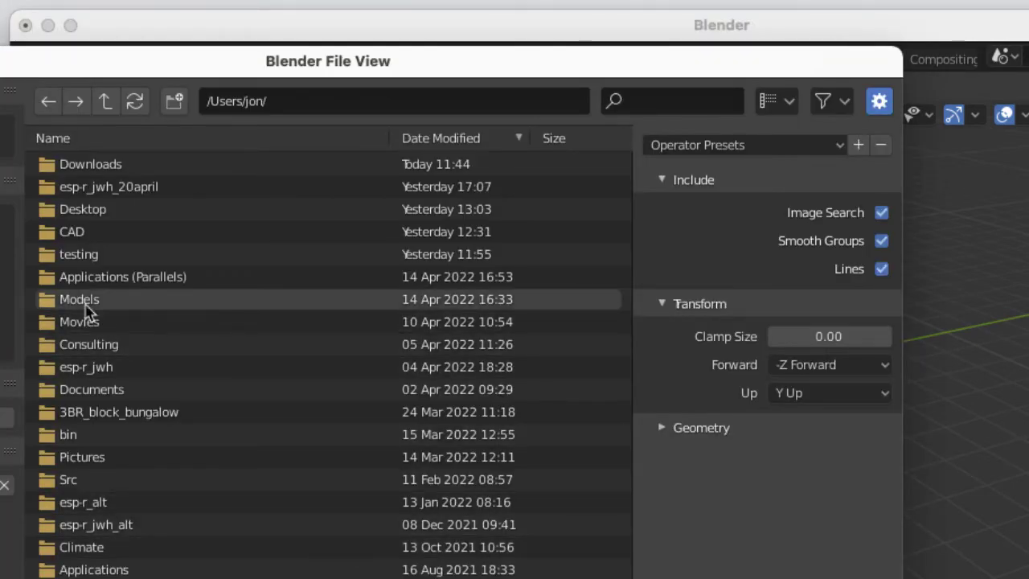
click(50, 301)
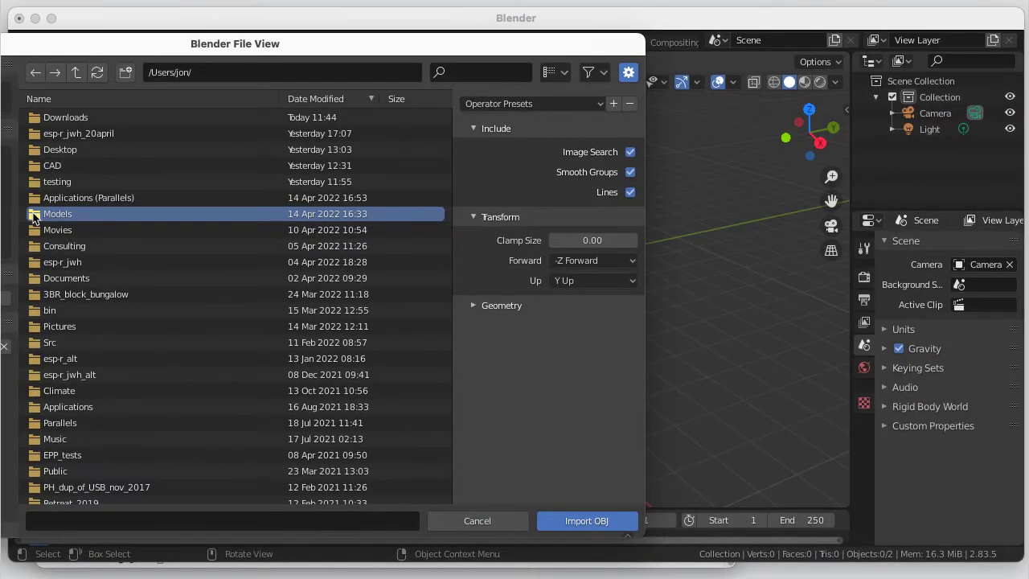
double_click(34, 214)
double_click(35, 117)
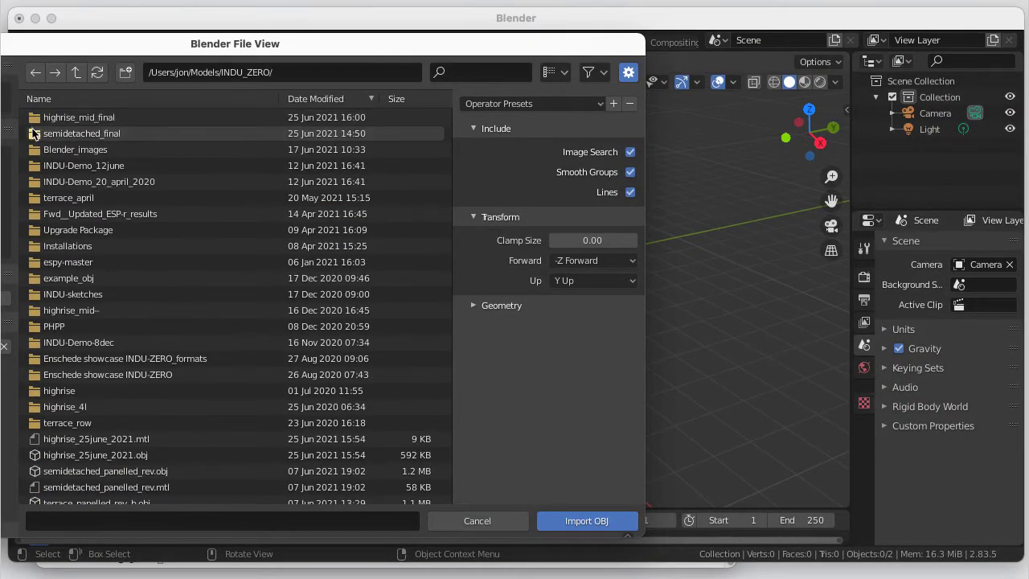
double_click(40, 181)
double_click(33, 118)
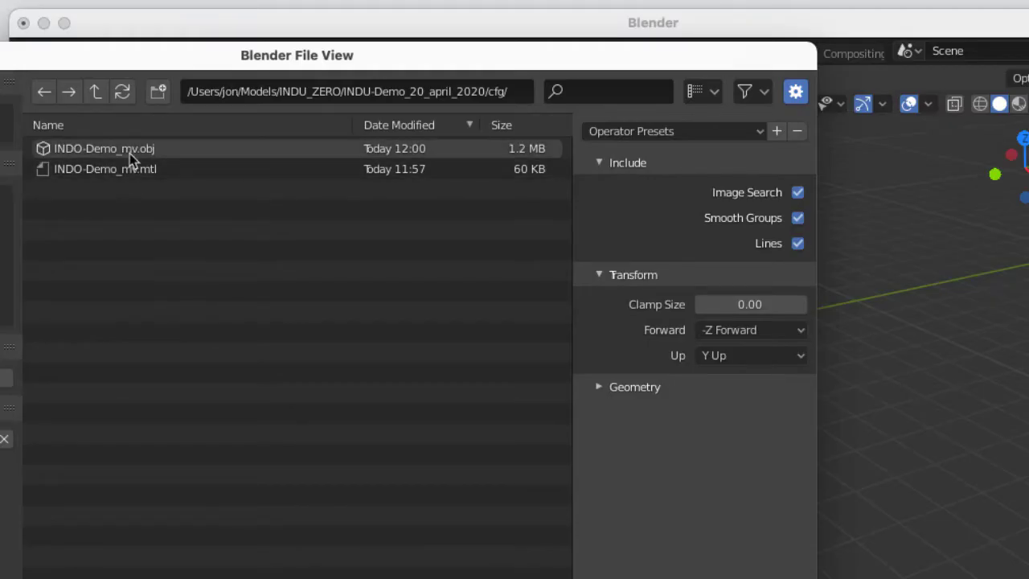
- Set the forward axis to Y Forward and import INDO-Demo_mv.obj
click(800, 336)
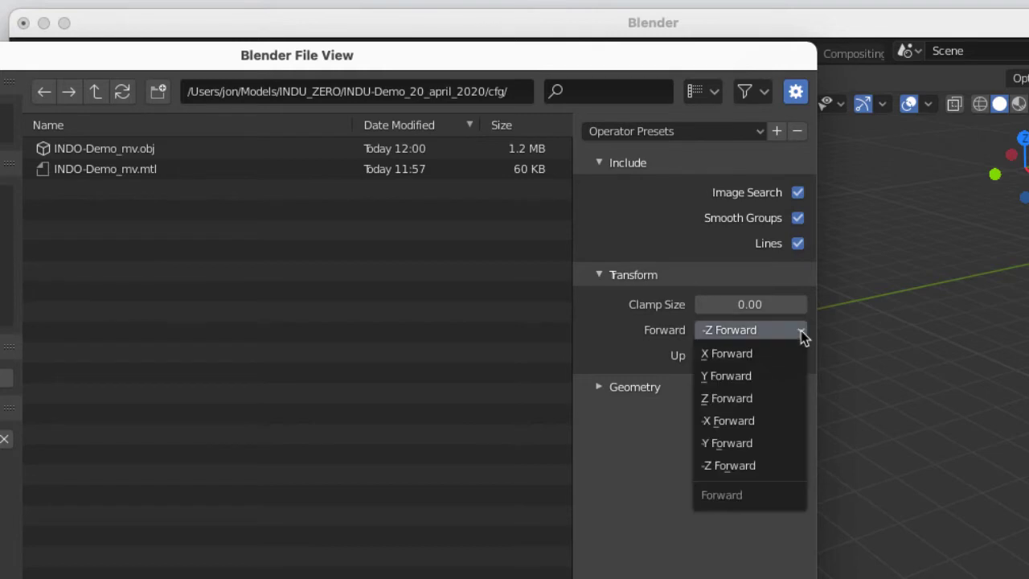
click(761, 381)
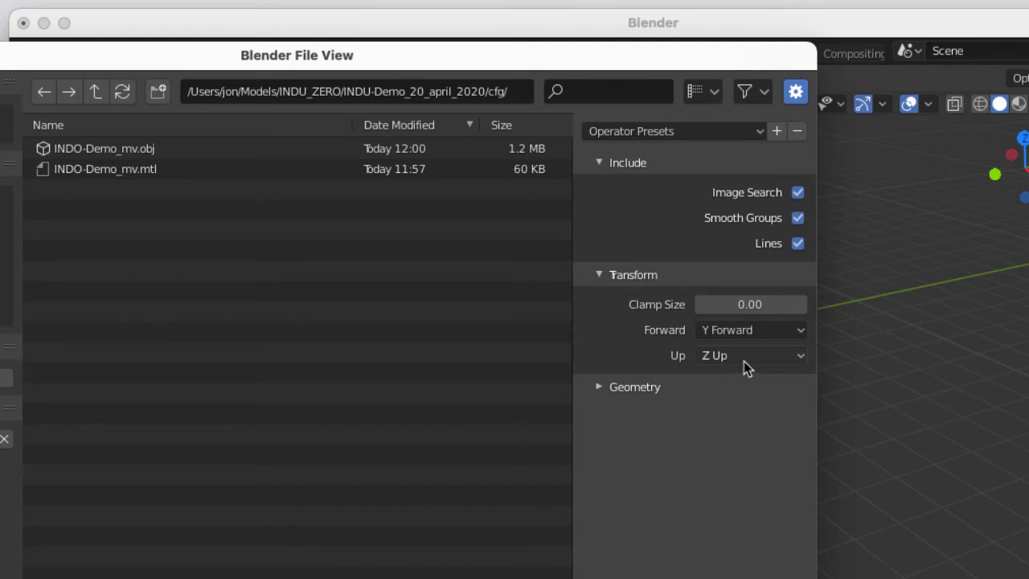
click(102, 151)
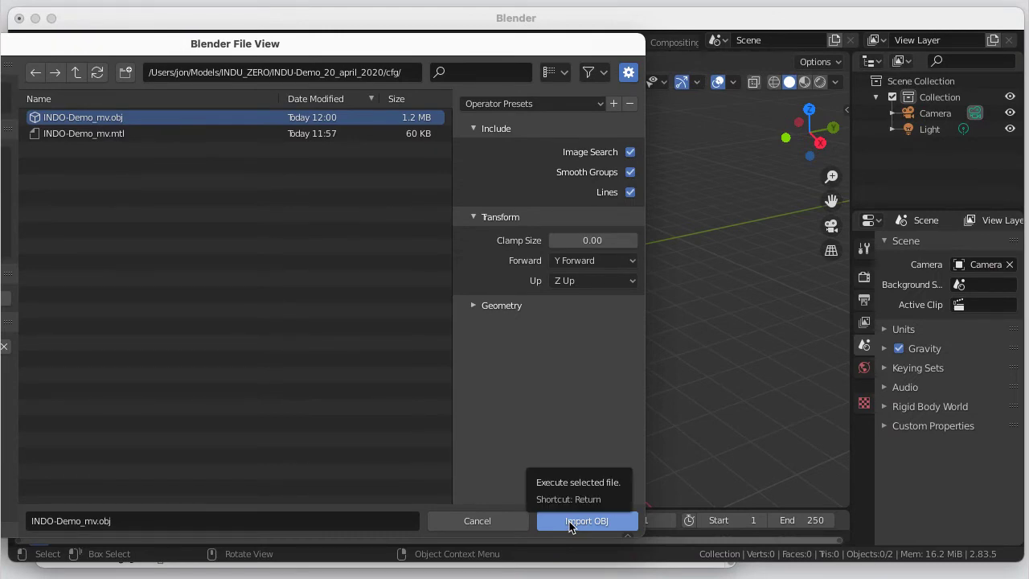
click(569, 521)
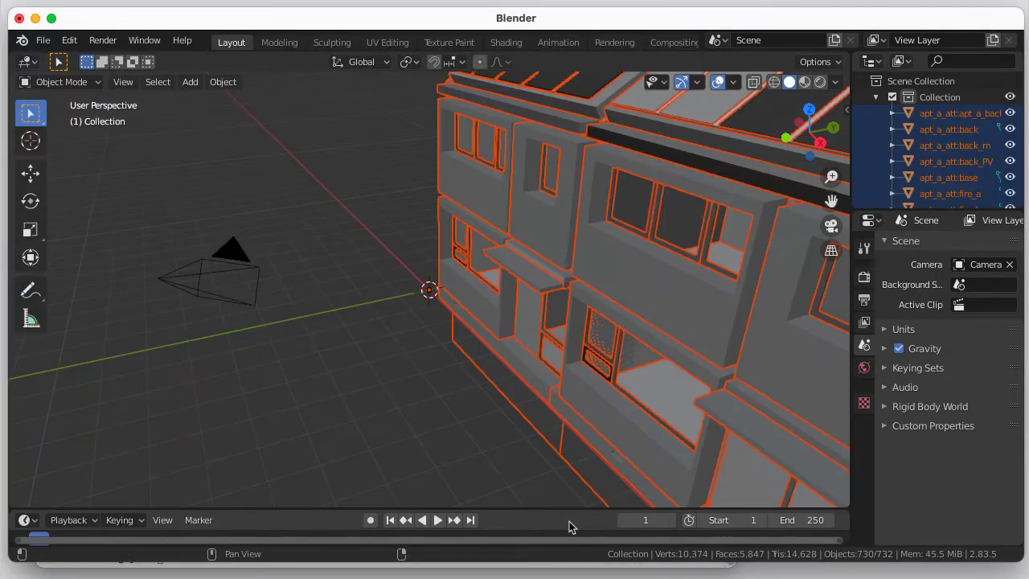
- Pick the end-wall door panel, apt_c_ent:facade_rt, and check it in Edit Mode. Then select all objects
scroll(419, 404, down, 5)
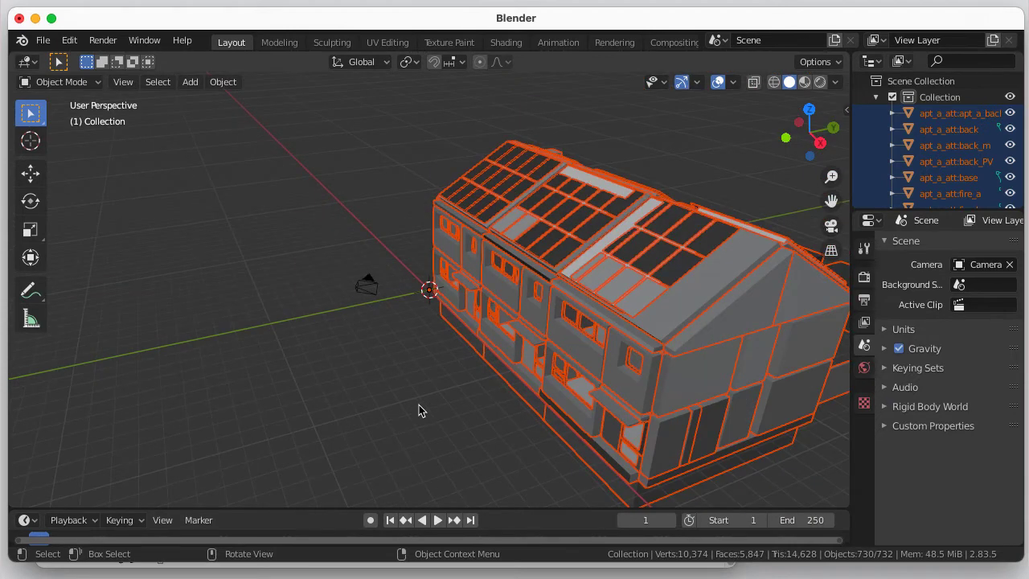
click(664, 448)
click(465, 493)
click(665, 460)
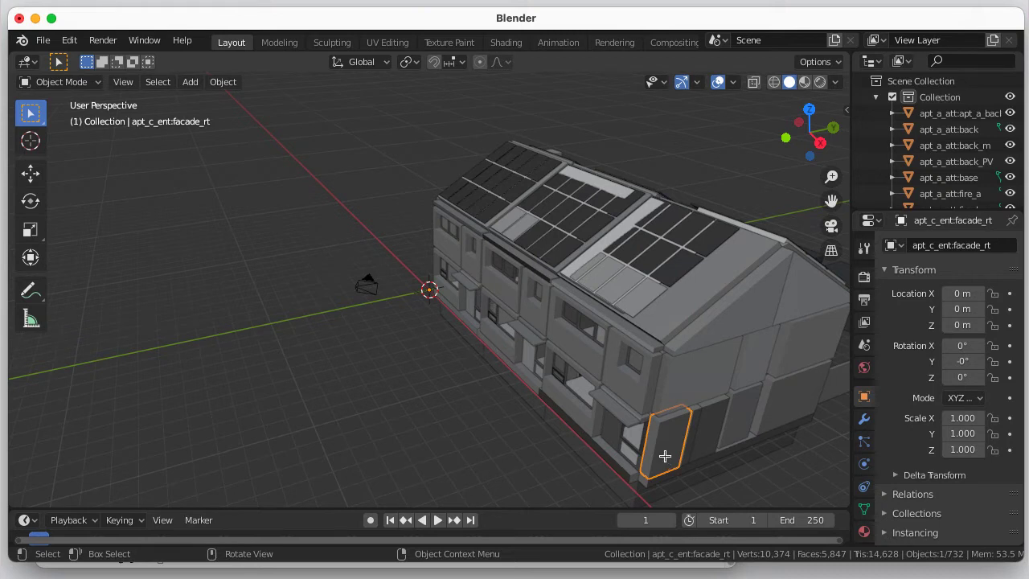
key(Tab)
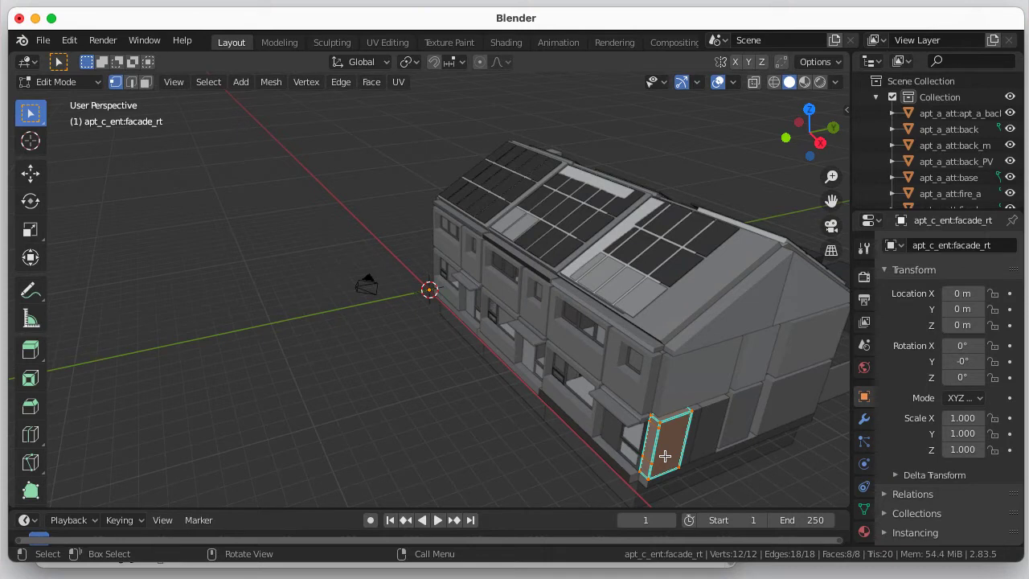
key(Tab)
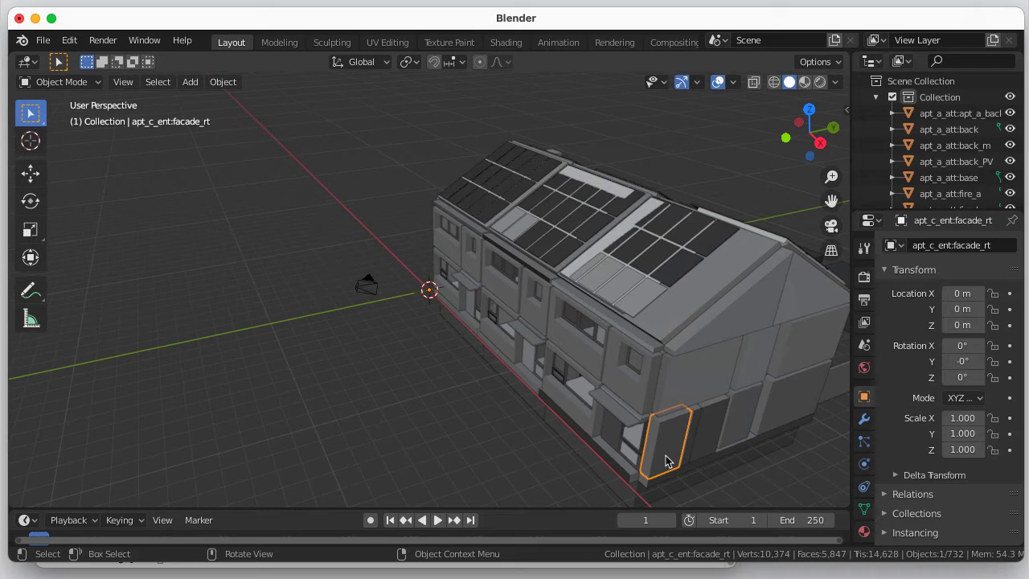
key(a)
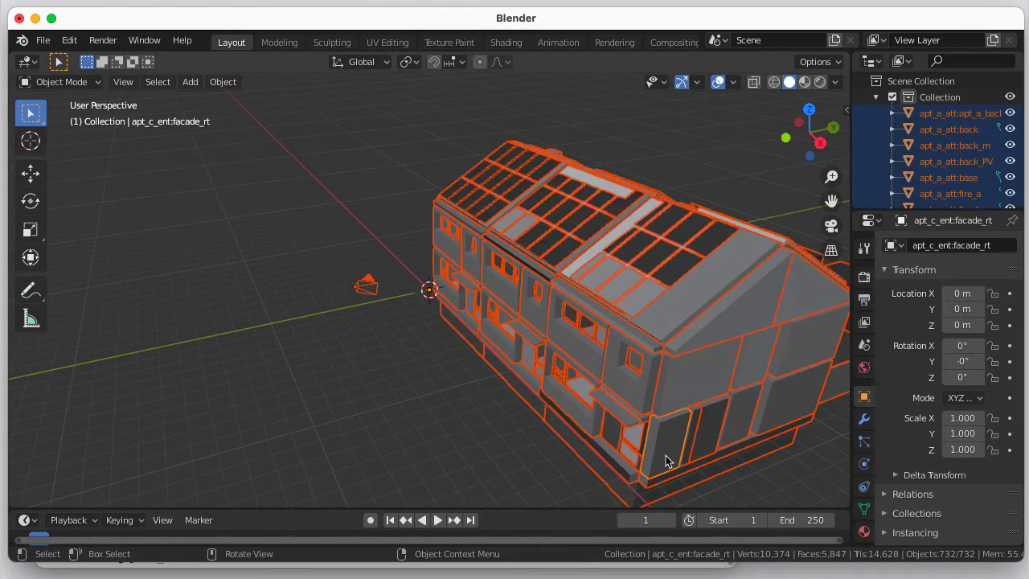
- In Edit Mode, apply Mesh > Normals > Reset Vectors to all meshes, deselect, and return to Object Mode
key(Tab)
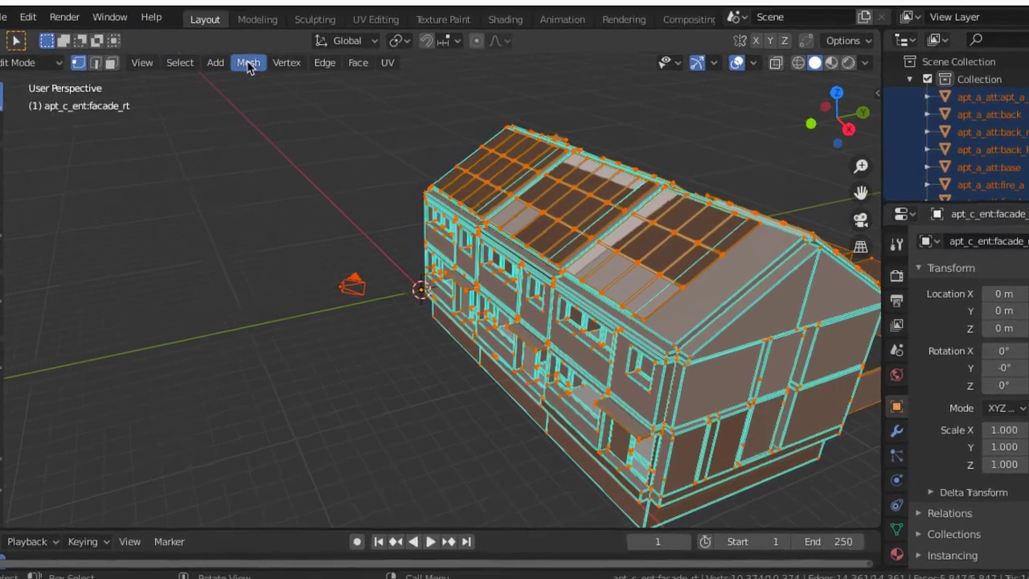
click(270, 83)
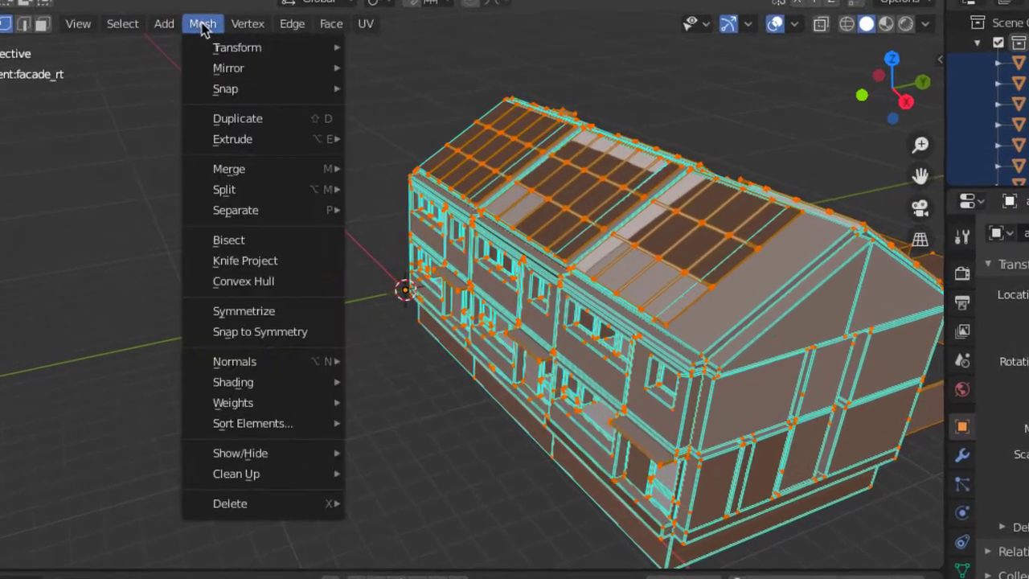
mouse_move(228, 367)
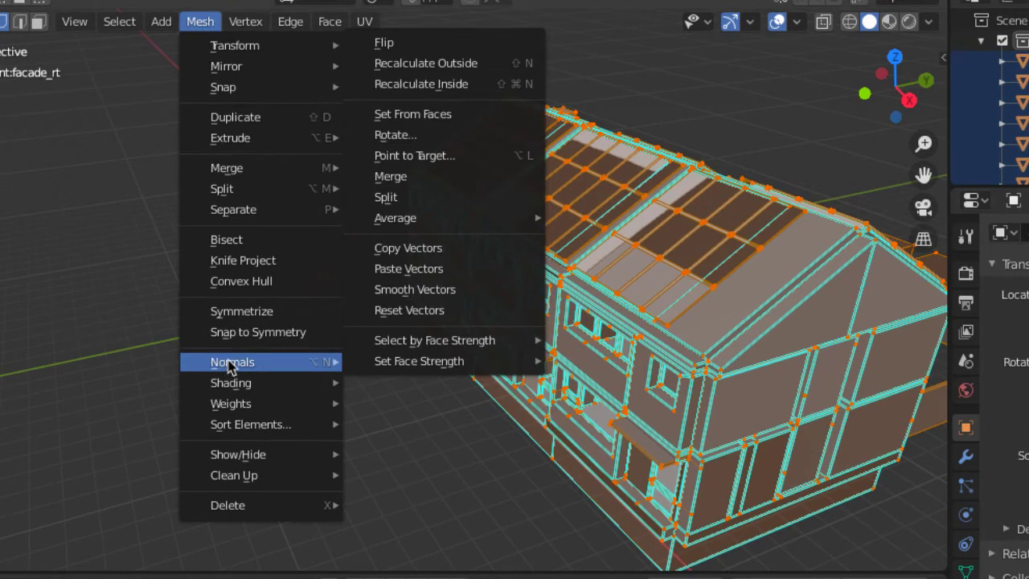
click(434, 310)
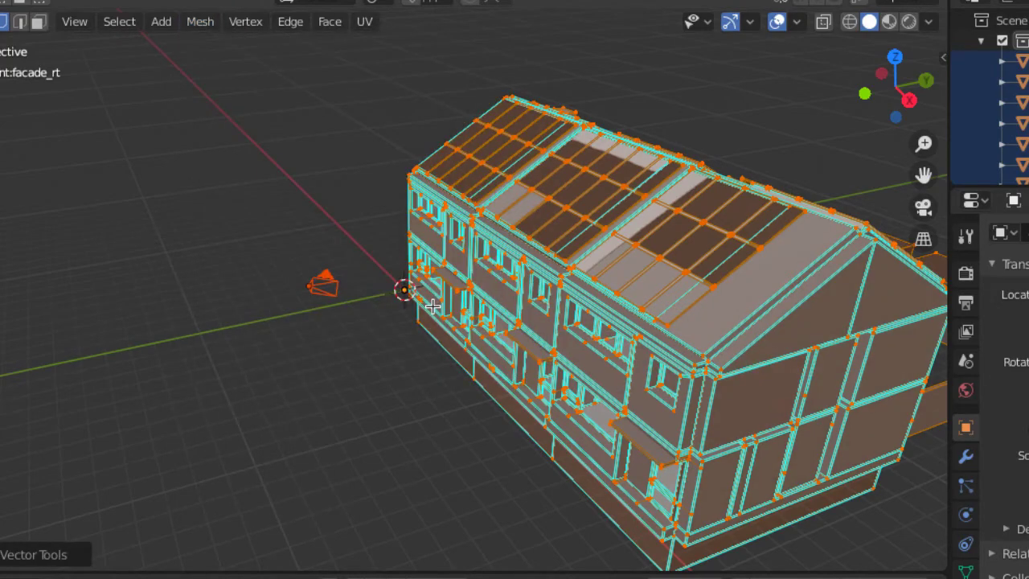
click(449, 395)
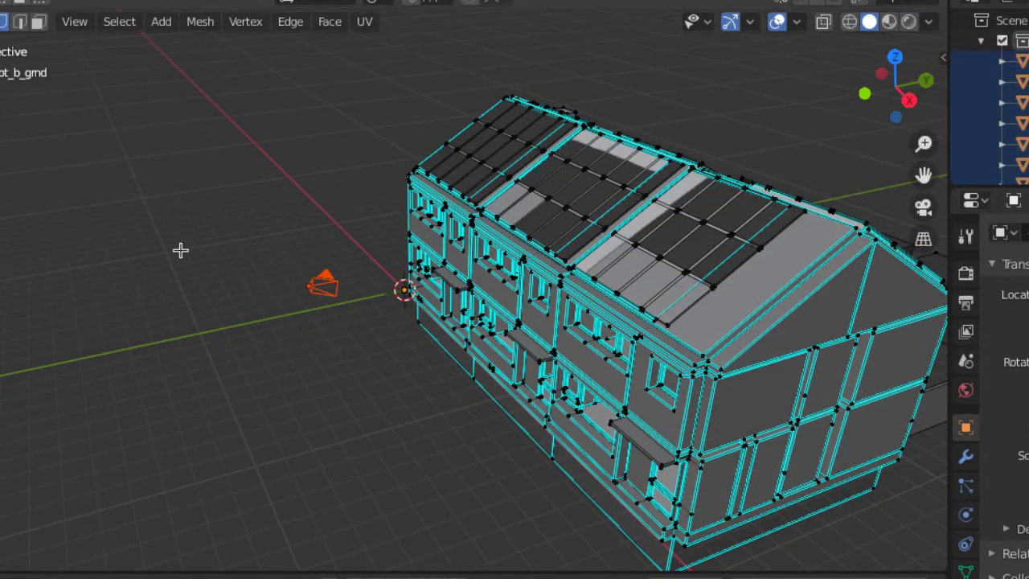
key(Tab)
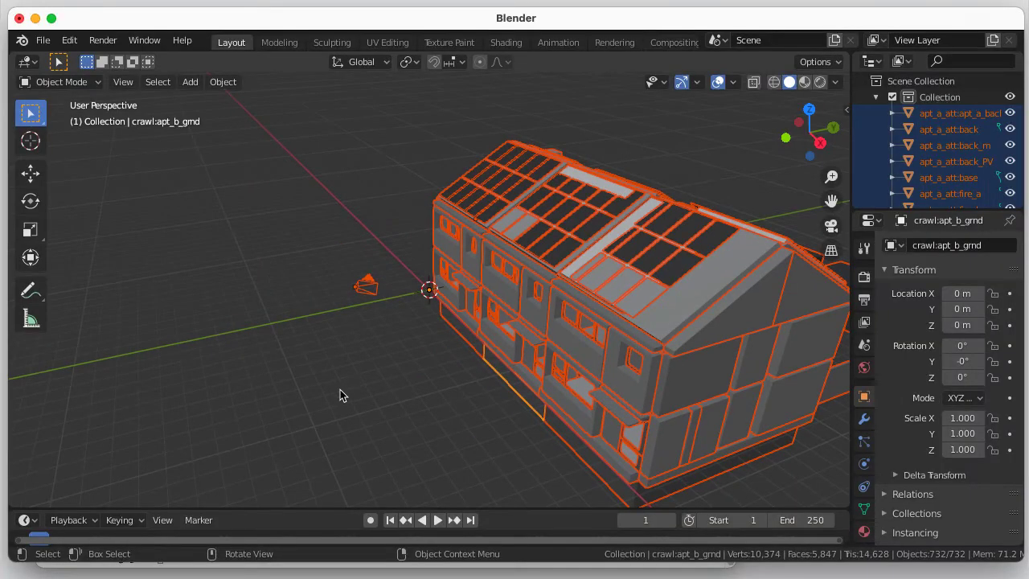
- Deselect everything, then orbit, pan and zoom around the front facade's upper floors before zooming back out
click(340, 389)
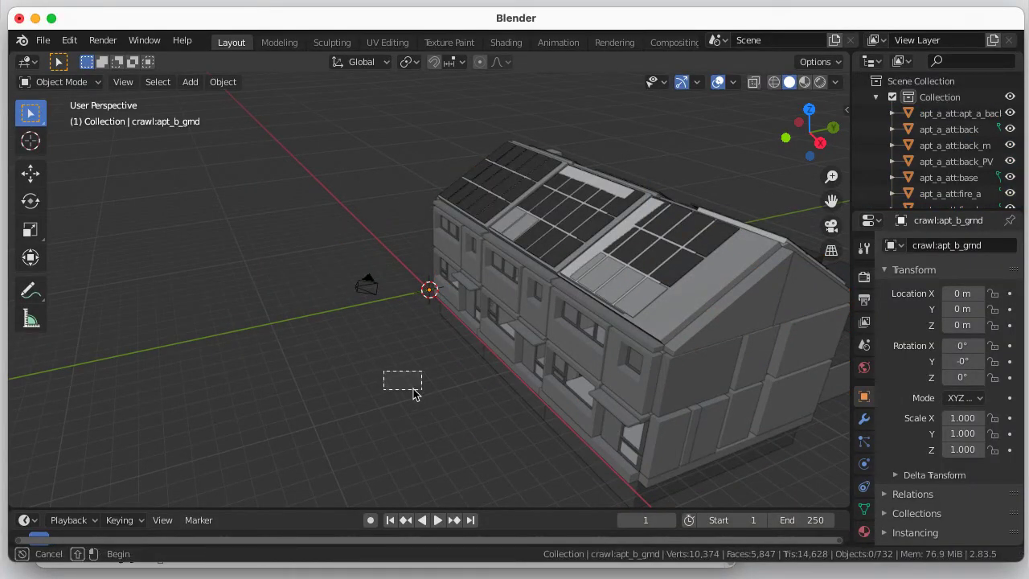
middle_drag(413, 387, 571, 407)
scroll(605, 374, up, 6)
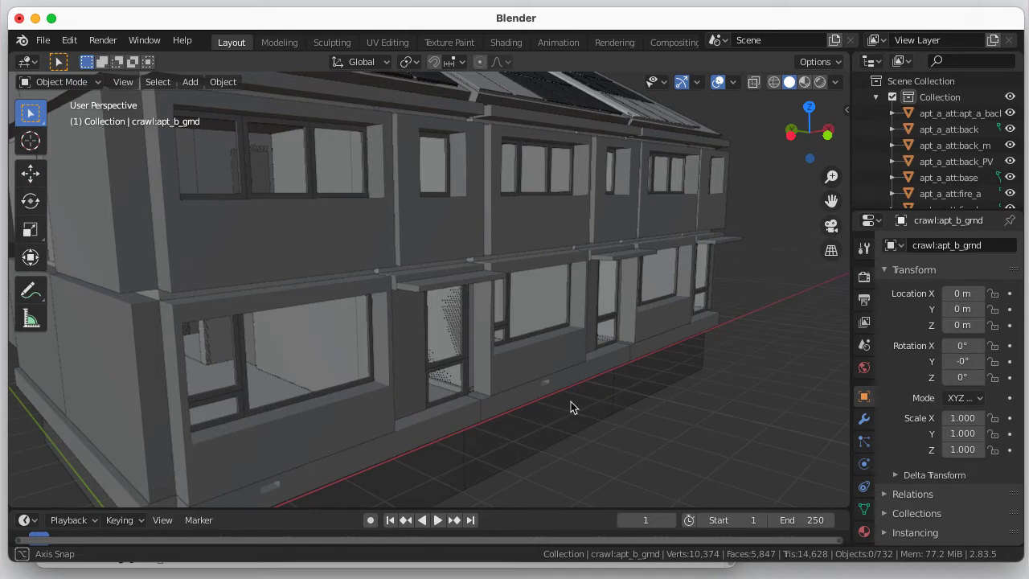
middle_drag(570, 406, 571, 407)
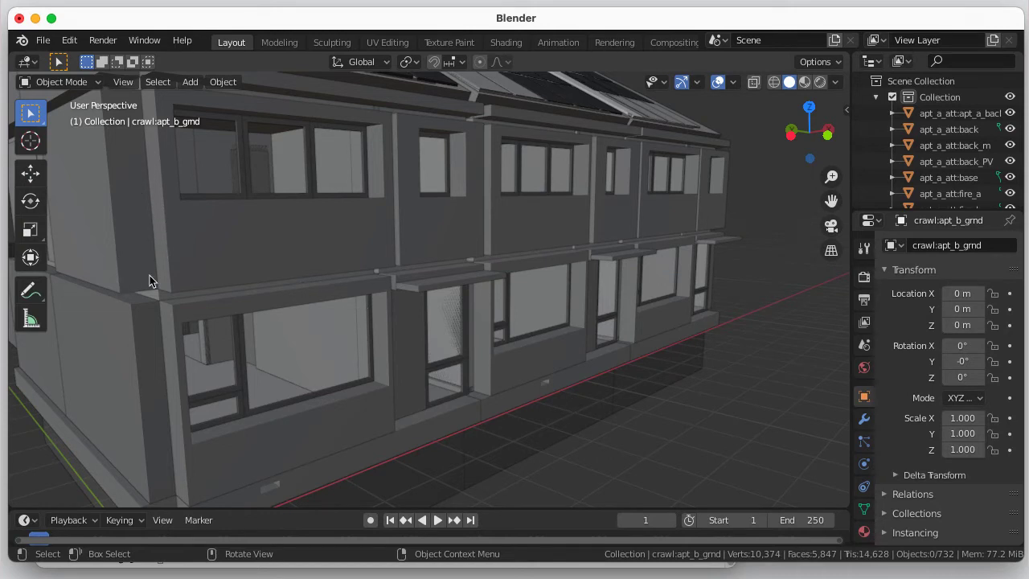
scroll(582, 450, up, 4)
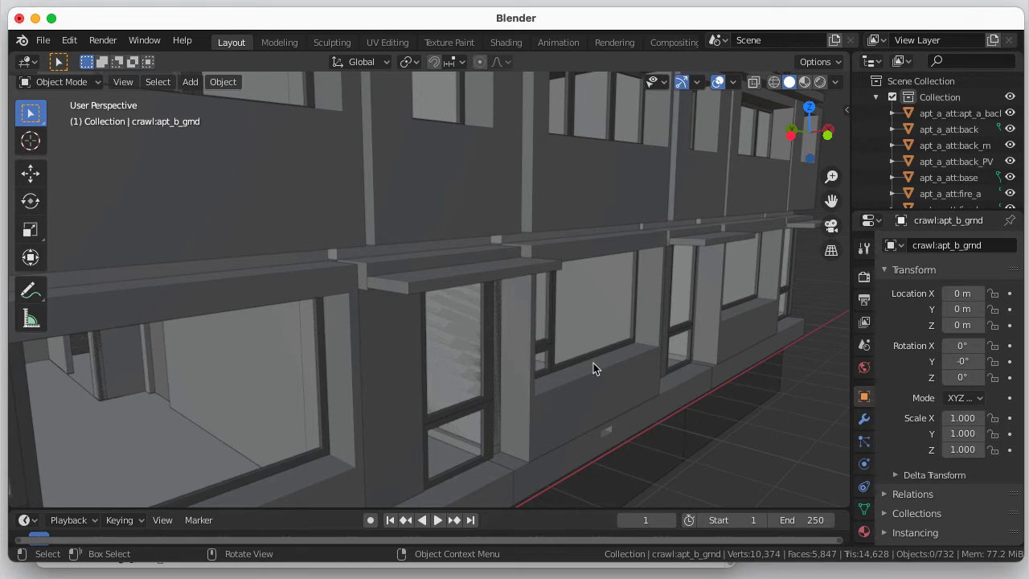
middle_drag(638, 358, 604, 368)
shift+middle_drag(561, 304, 578, 107)
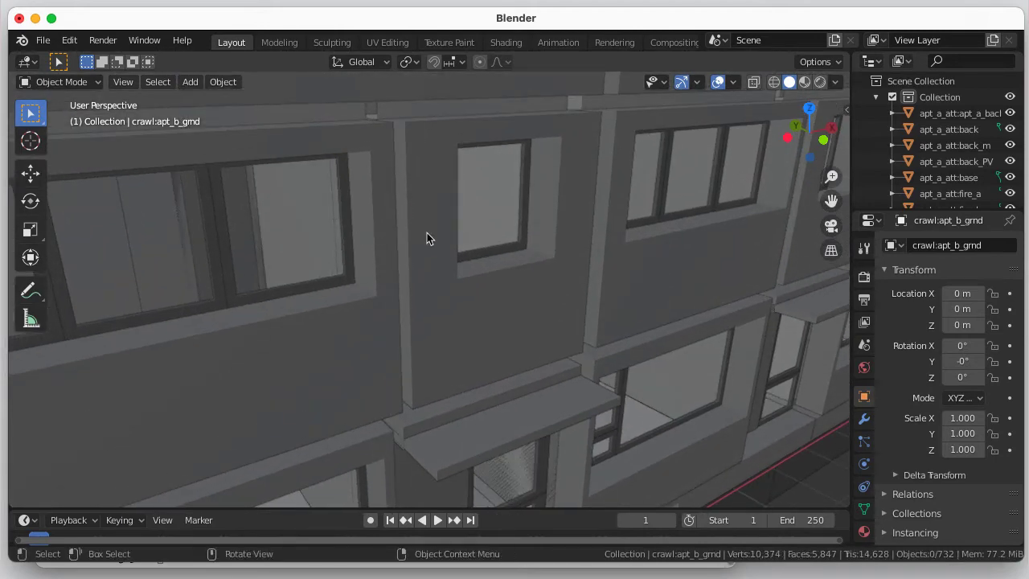
scroll(430, 232, down, 5)
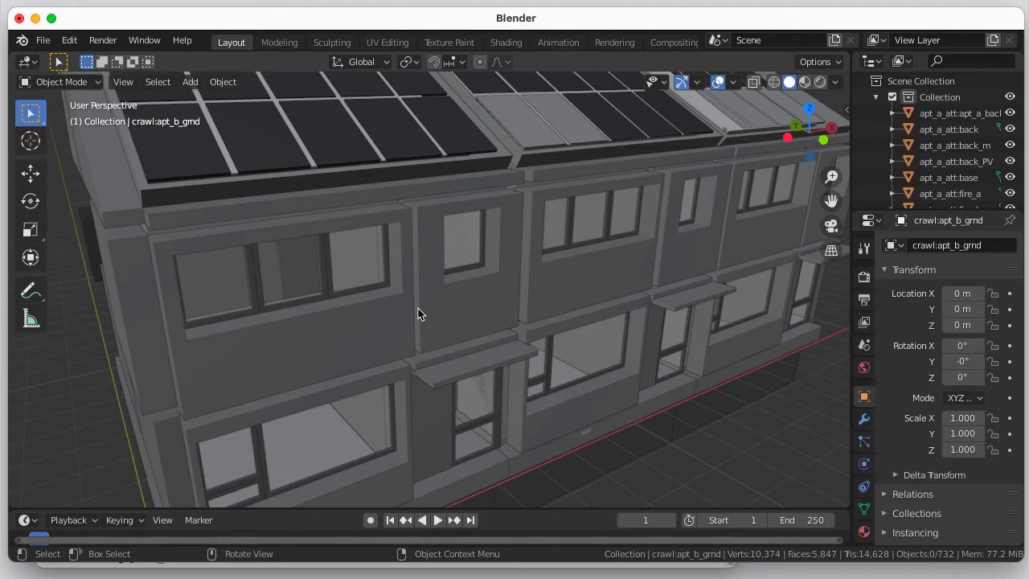
scroll(418, 314, down, 5)
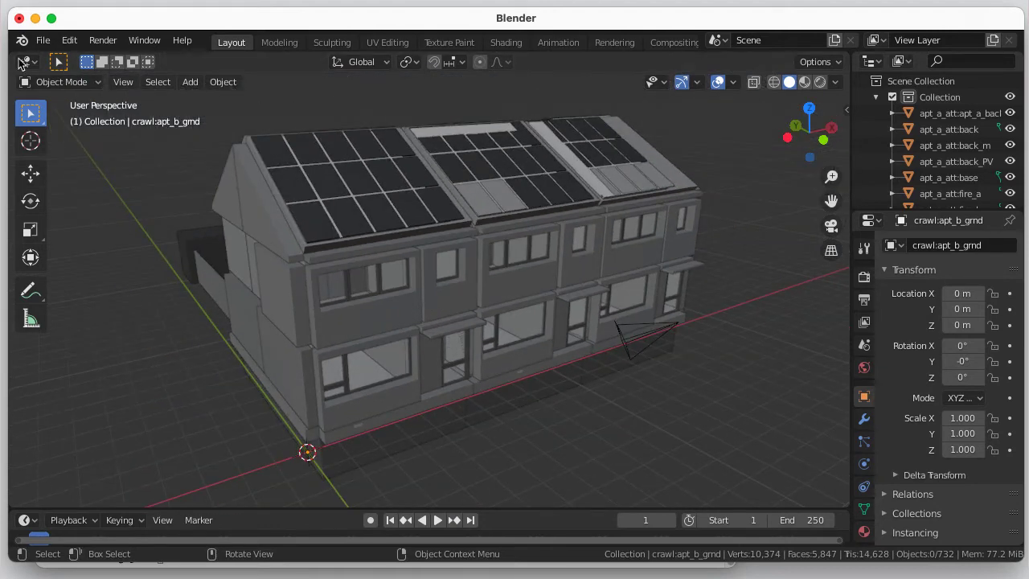
click(42, 40)
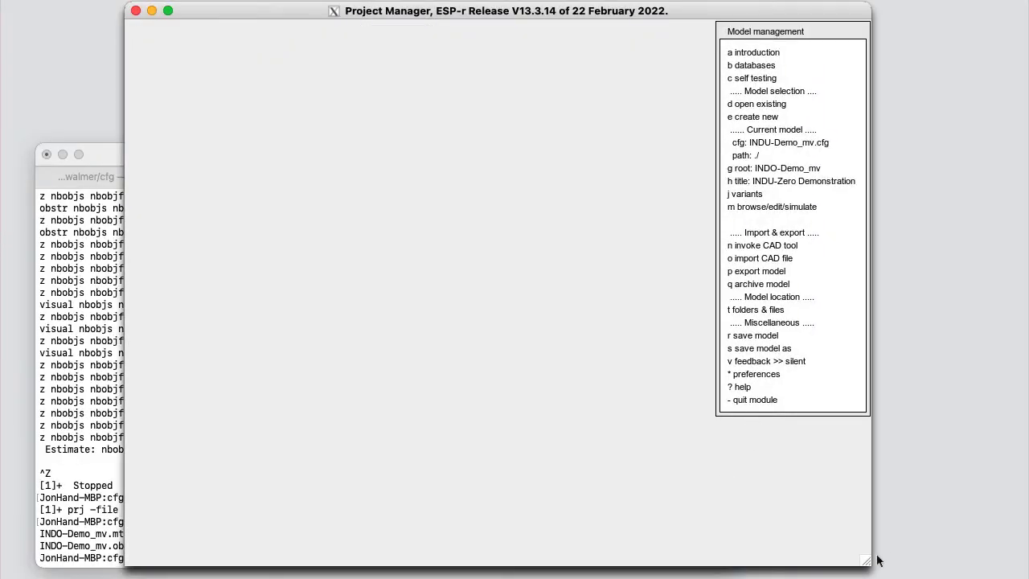
- Enlarge the Project Manager and open zone obj_fill's geometry via composition > geometry & attribution, page 2
drag(868, 560, 879, 567)
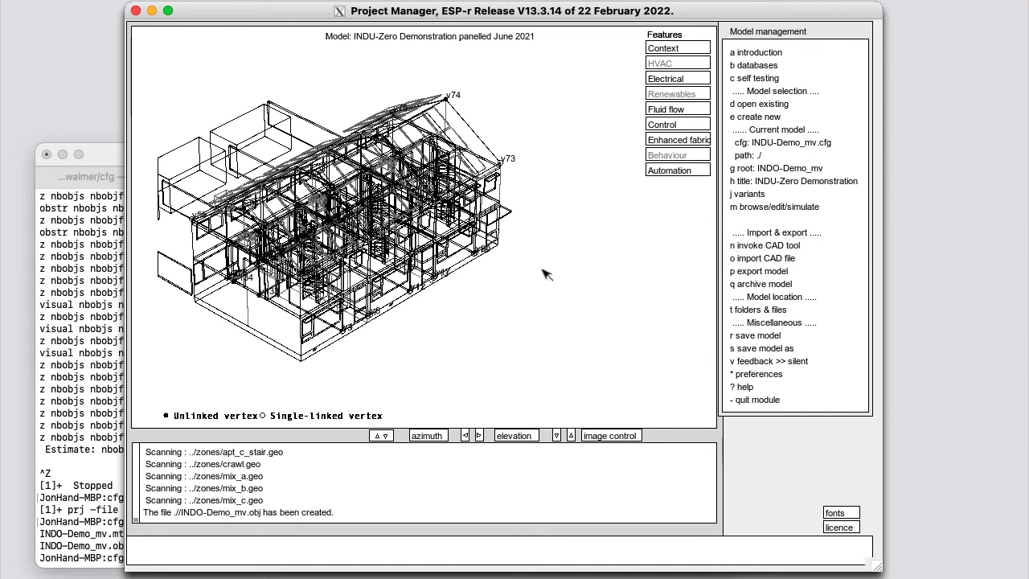
click(773, 207)
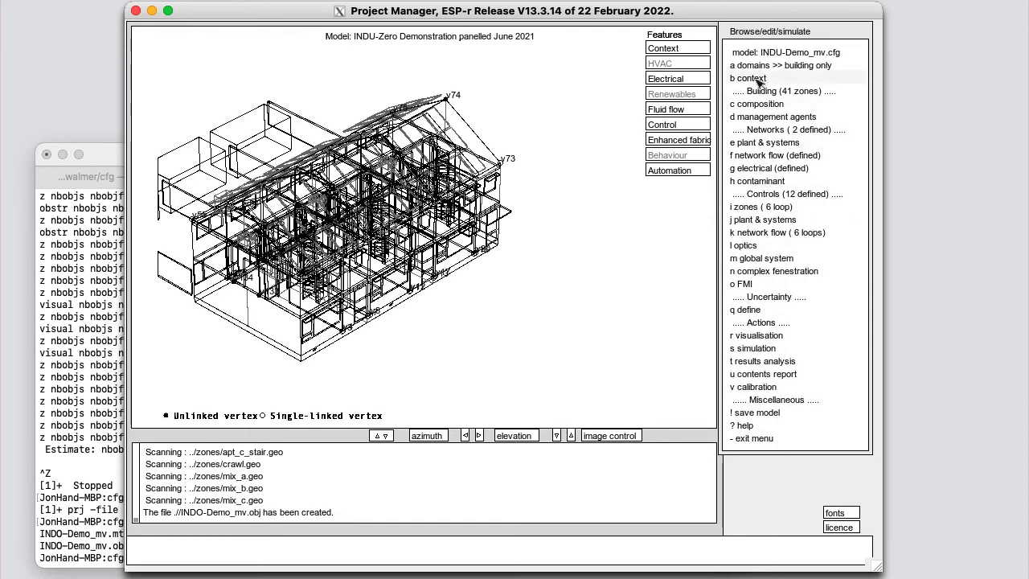
click(758, 105)
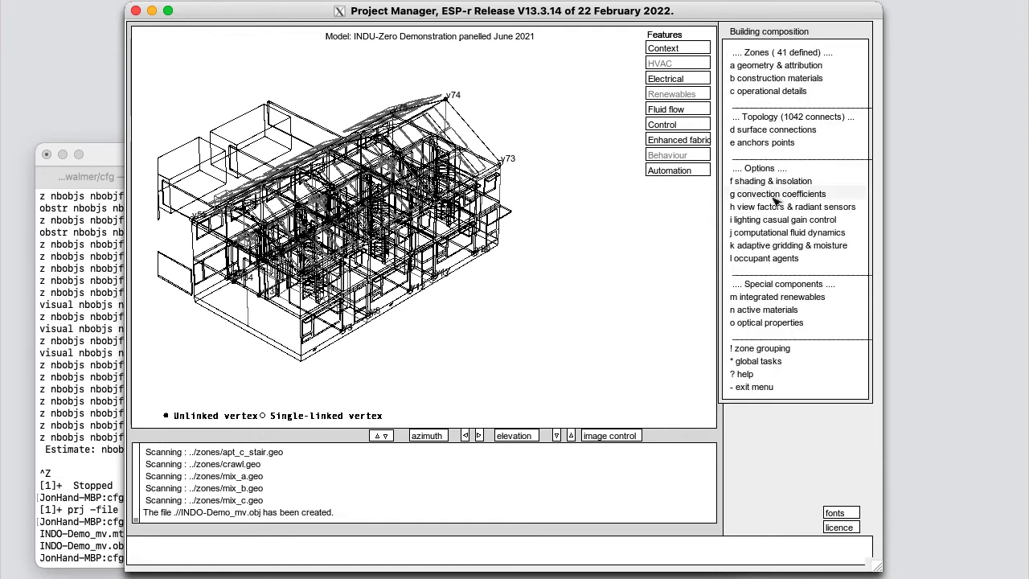
click(820, 65)
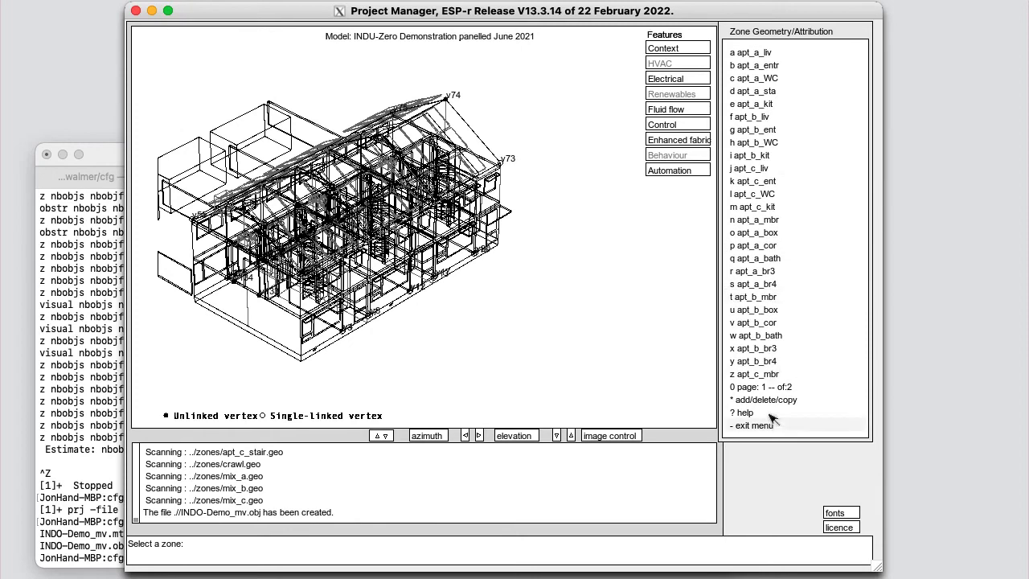
click(770, 387)
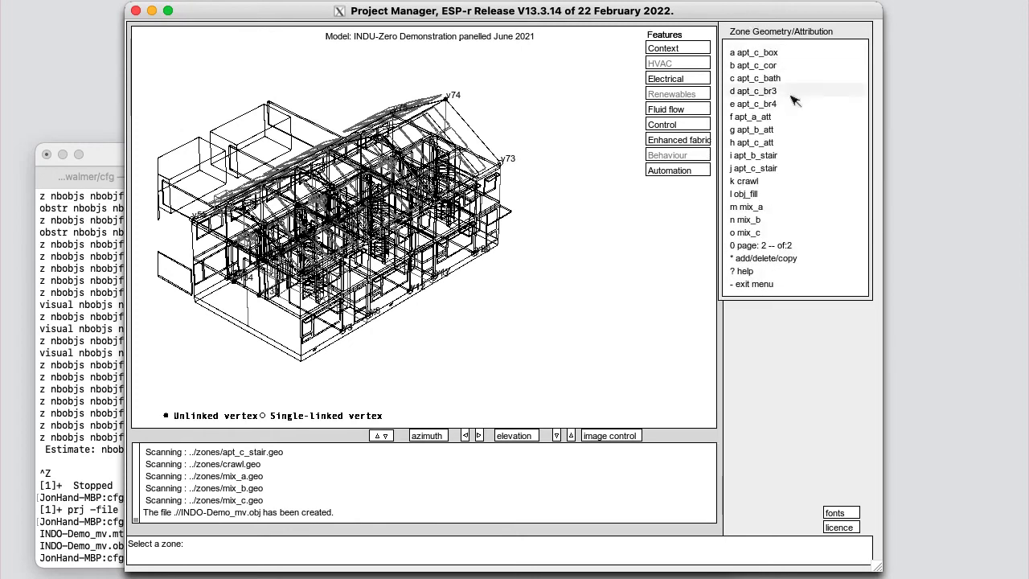
click(746, 194)
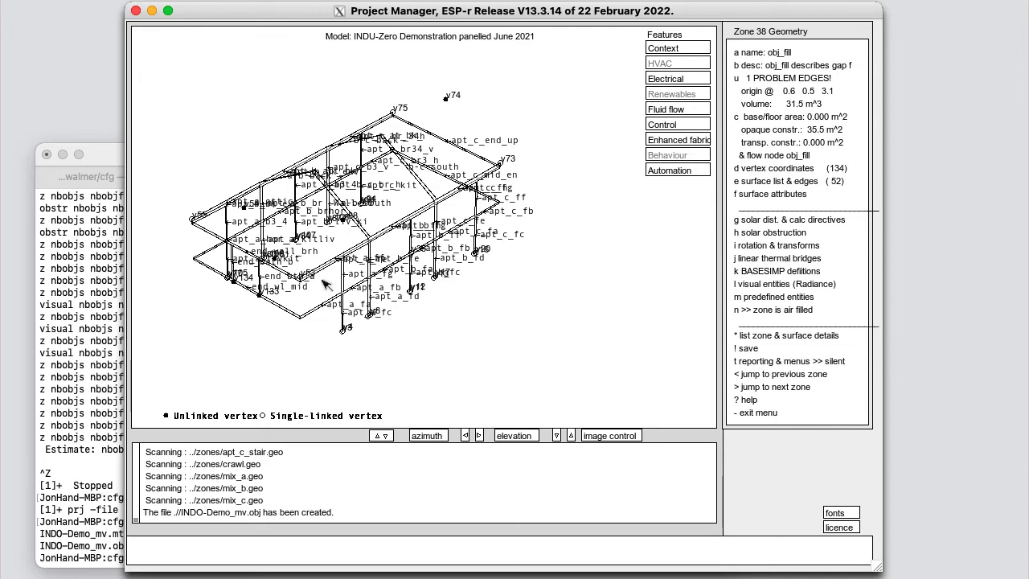
- Return to Model management and choose the Wavefront OBJ model export
click(776, 414)
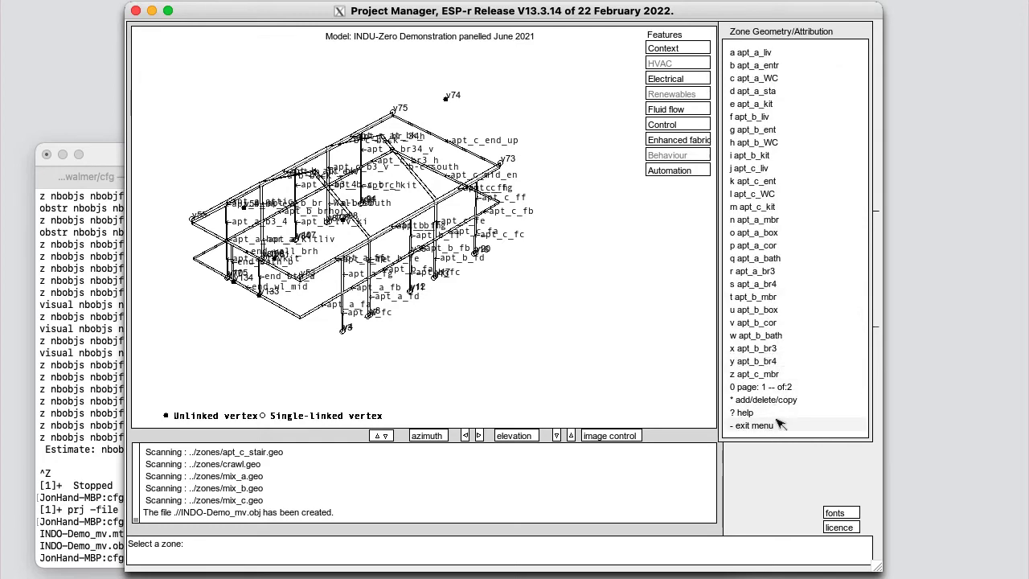
click(777, 425)
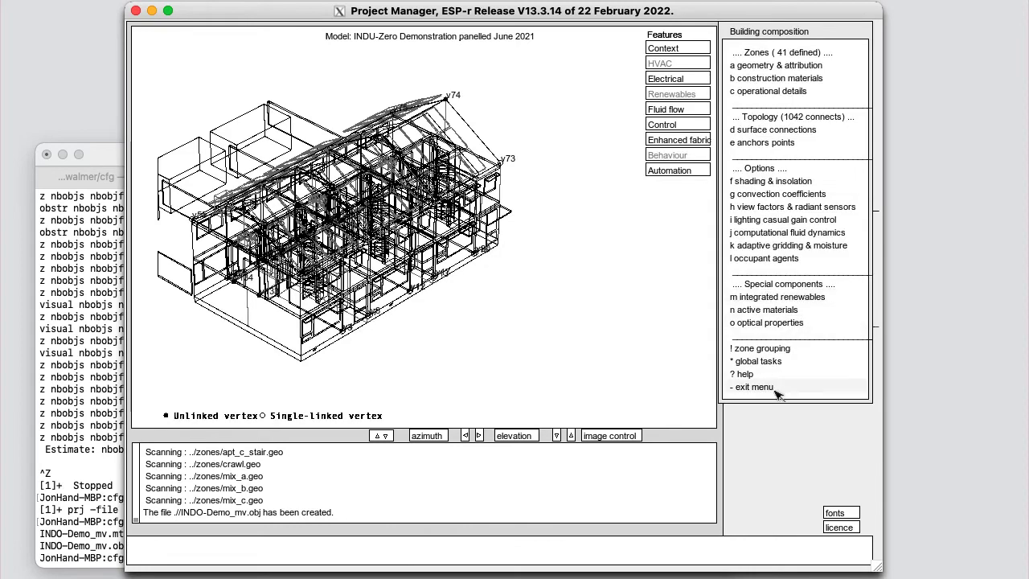
click(777, 390)
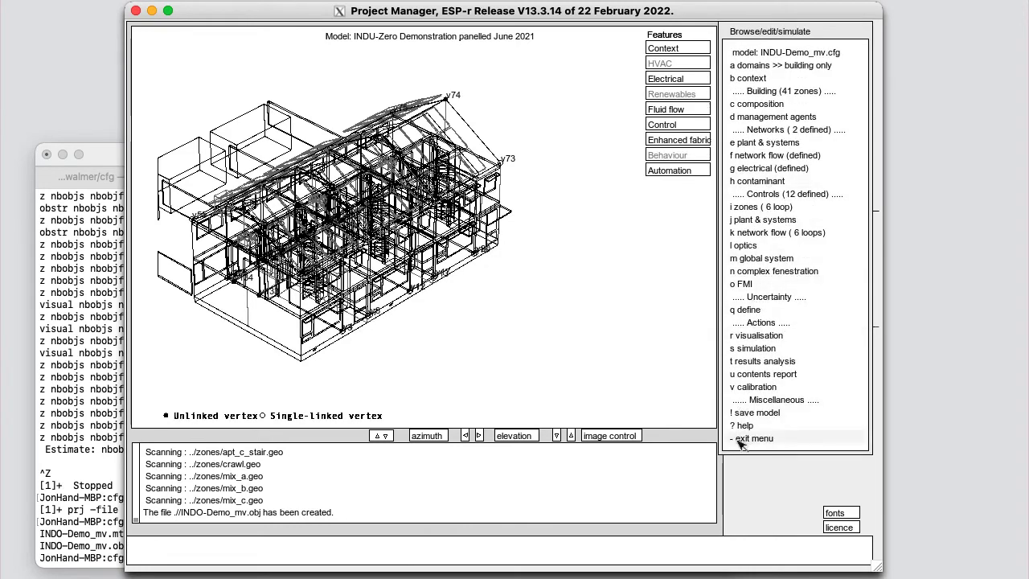
click(741, 441)
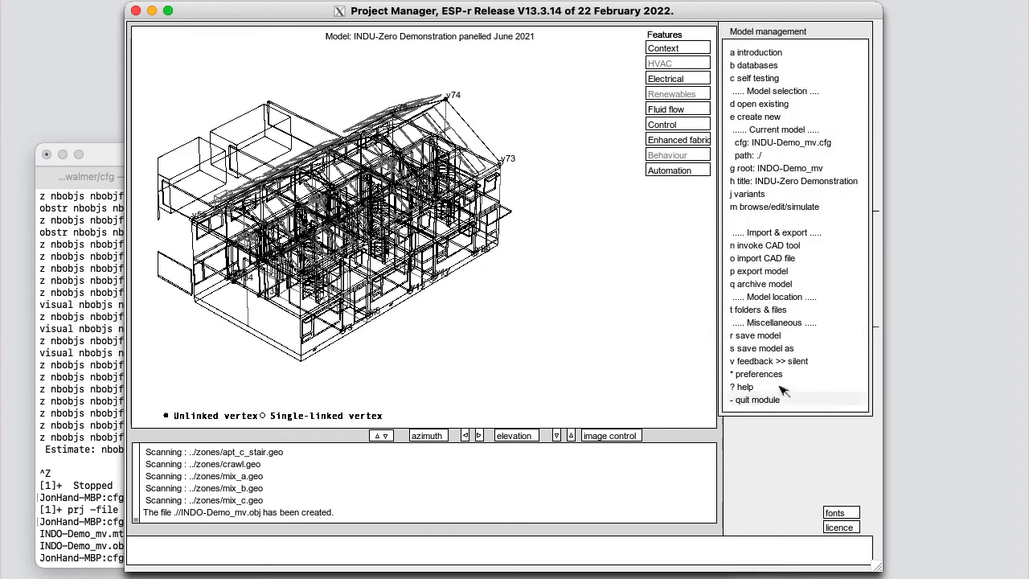
click(761, 273)
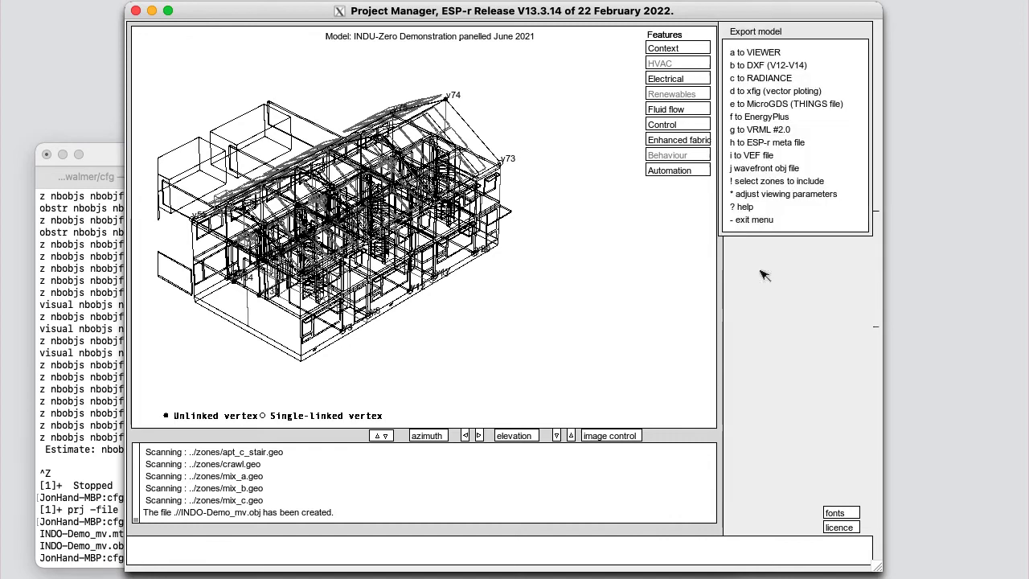
click(763, 169)
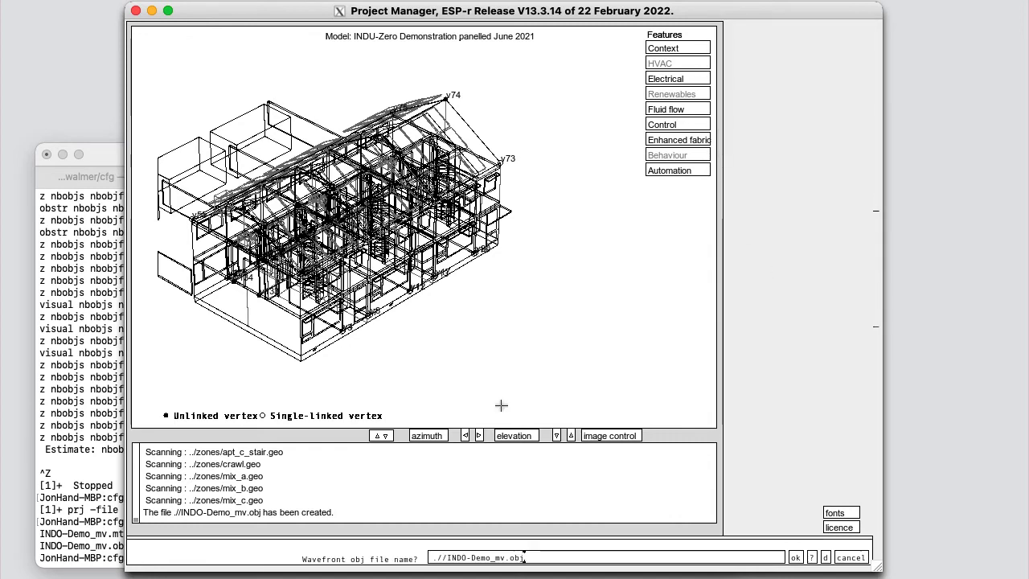
- Name the output files INDO-Demo_gaps_filled.obj and INDO-Demo_gaps_filled.mtl
click(503, 556)
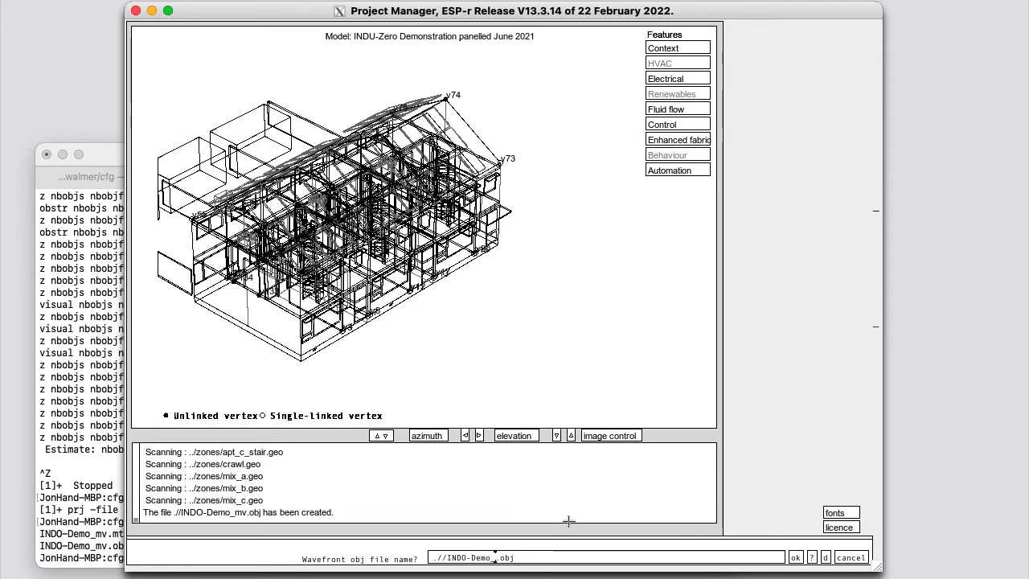
text(gaps_fill)
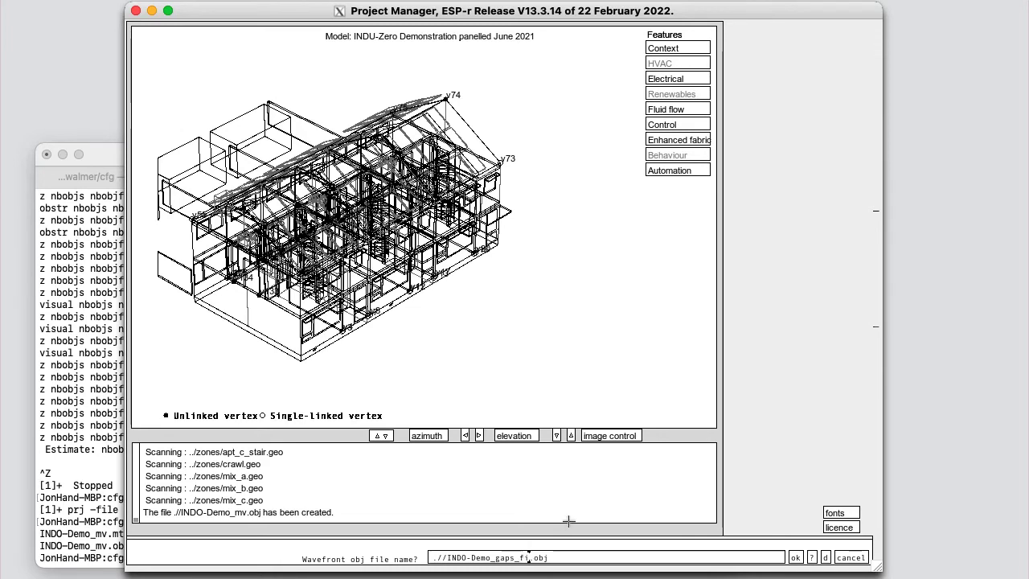
text(ed)
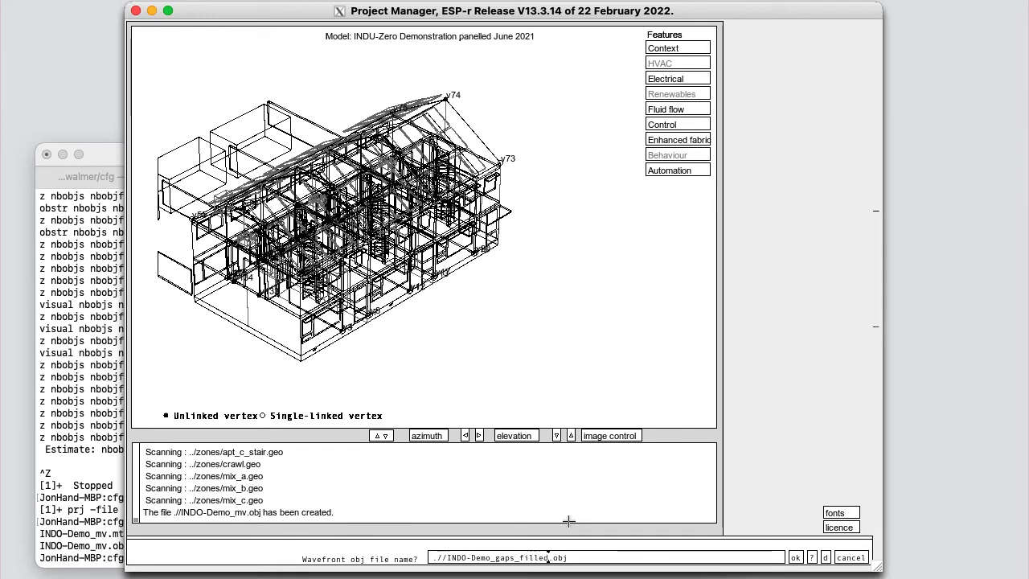
click(794, 557)
key(Left)
key(Left)
key(Left)
key(Left)
key(Left)
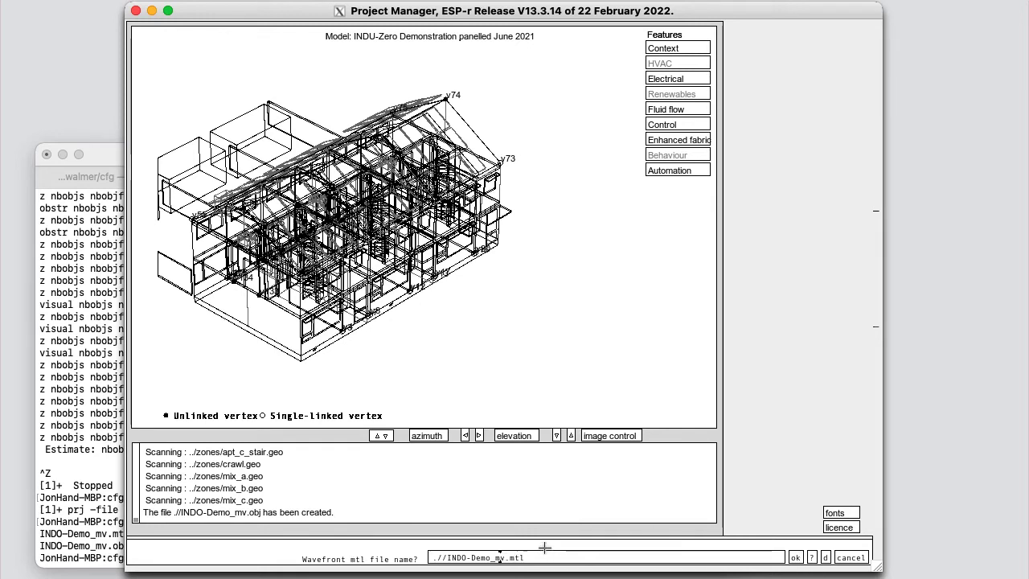
text(gaps_filled)
key(BackSpace)
click(794, 557)
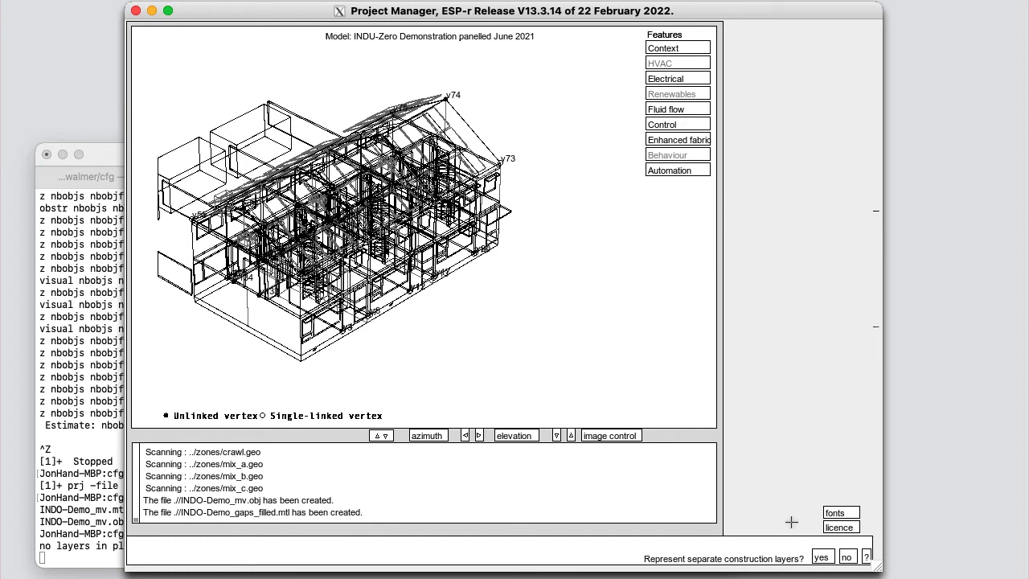
- Answer the export prompts on construction layers, glazing, comments, mm dimensions, partitions and faces
click(818, 557)
click(845, 557)
click(821, 556)
click(847, 557)
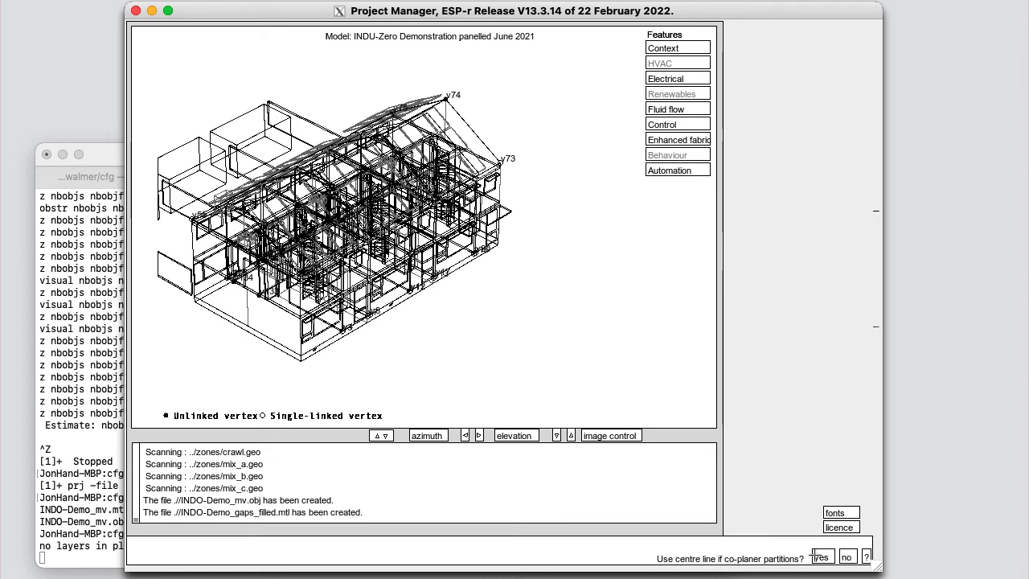
click(817, 556)
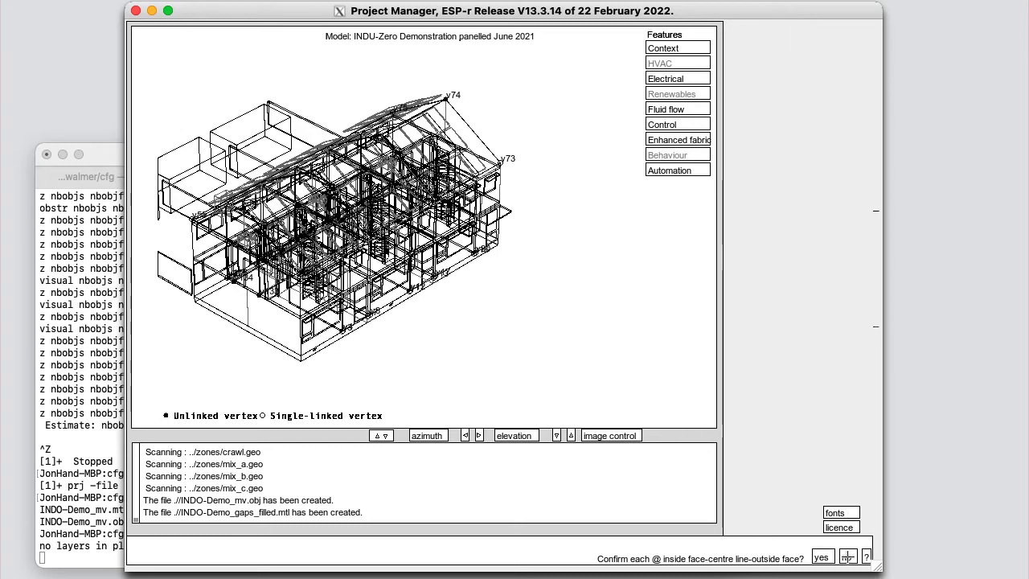
click(847, 556)
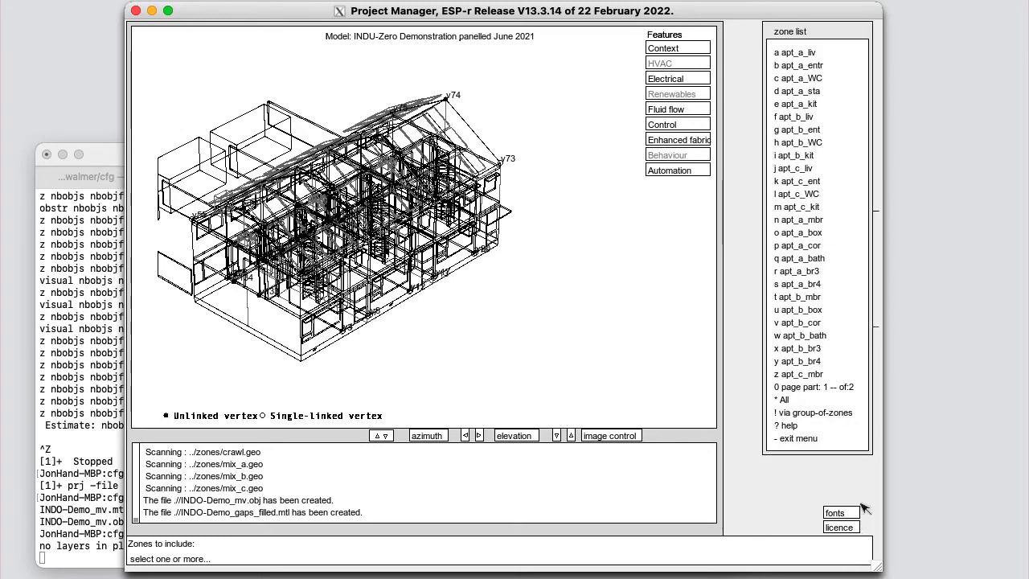
- Export * All zones, confirming each zone, then leave the export options
click(808, 402)
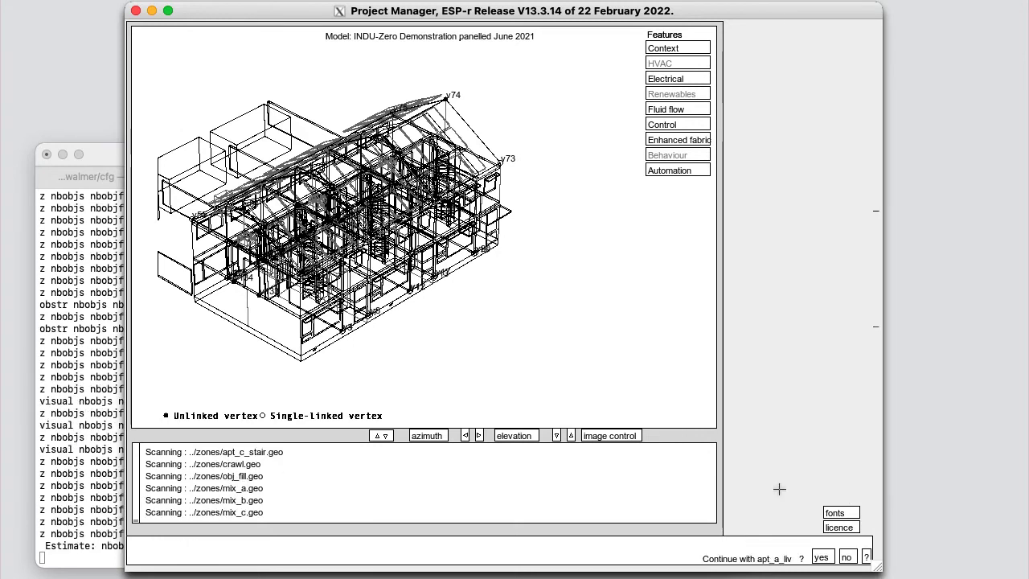
click(820, 556)
click(819, 556)
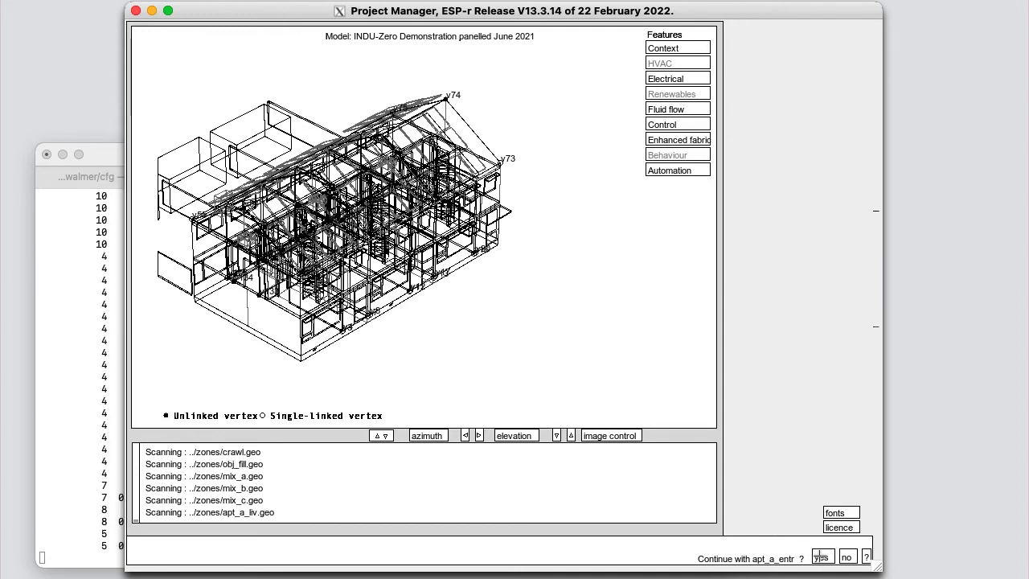
click(820, 557)
click(820, 557)
click(820, 557)
click(820, 557)
click(819, 556)
click(820, 557)
click(820, 557)
click(819, 557)
click(820, 557)
click(820, 556)
click(820, 557)
click(820, 557)
click(820, 557)
click(820, 557)
click(820, 557)
click(819, 557)
click(820, 557)
click(819, 557)
click(820, 557)
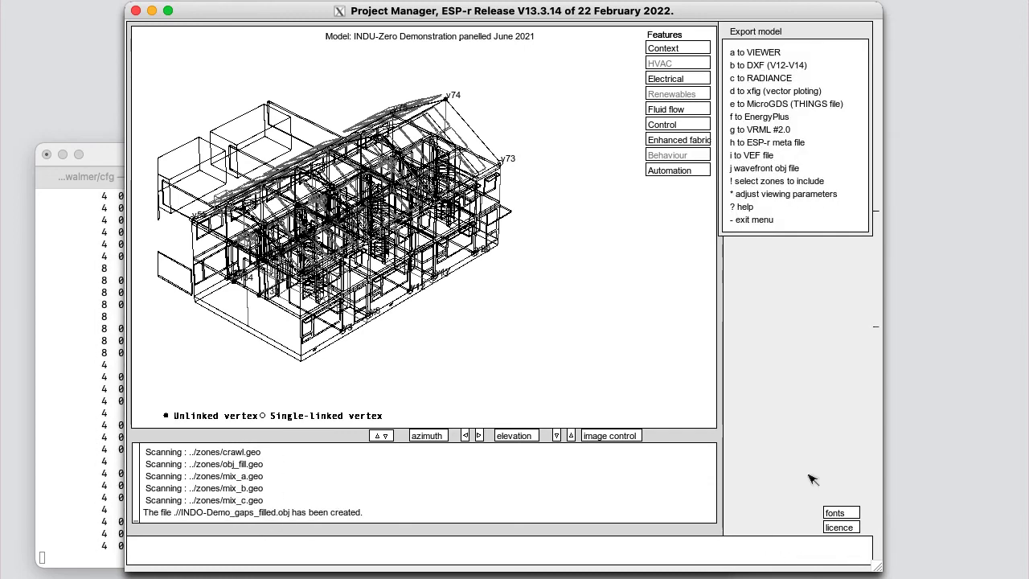
click(743, 218)
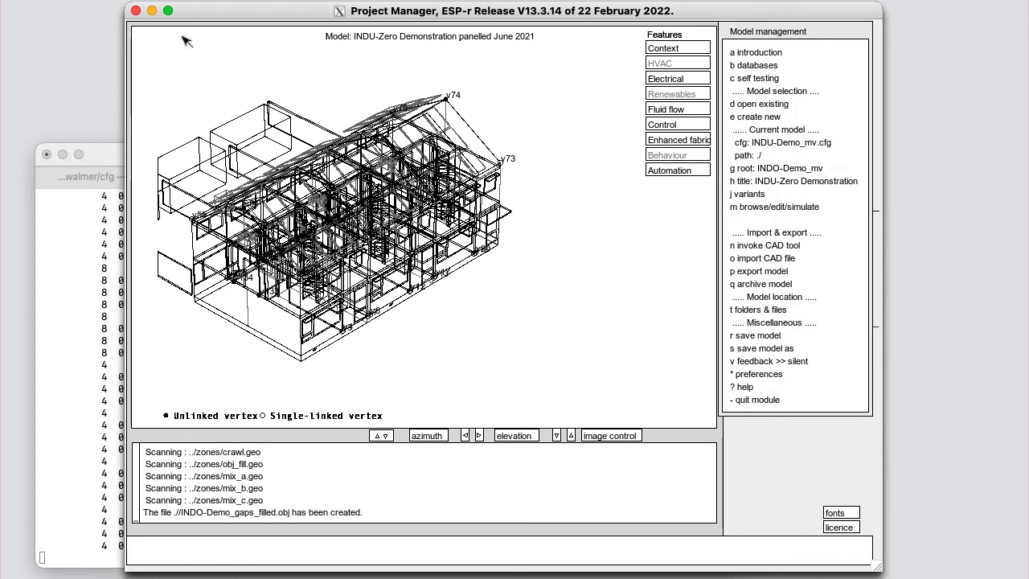
- Minimize ESP-r and delete Blender's default cube
click(151, 11)
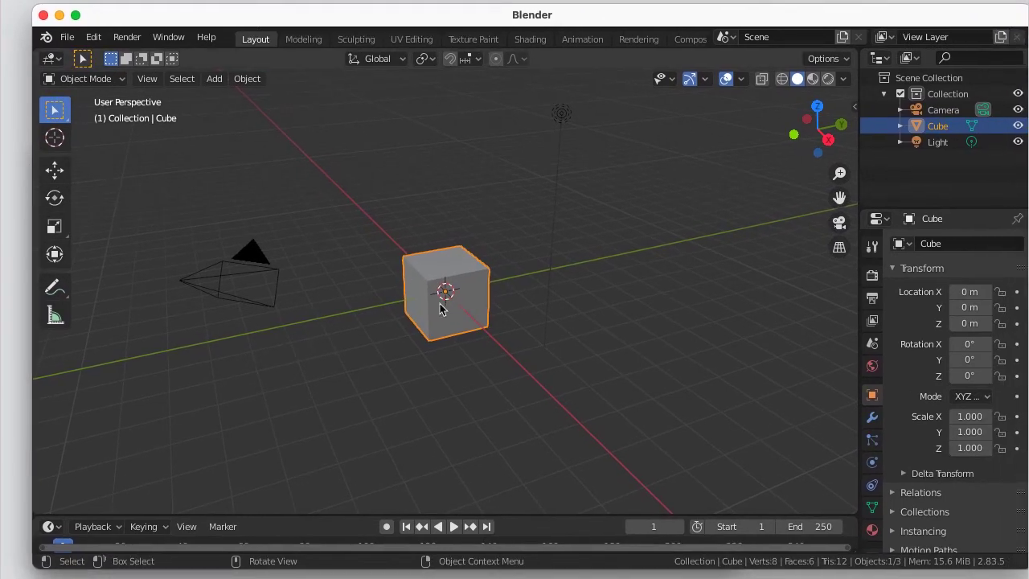
right_click(440, 310)
click(373, 549)
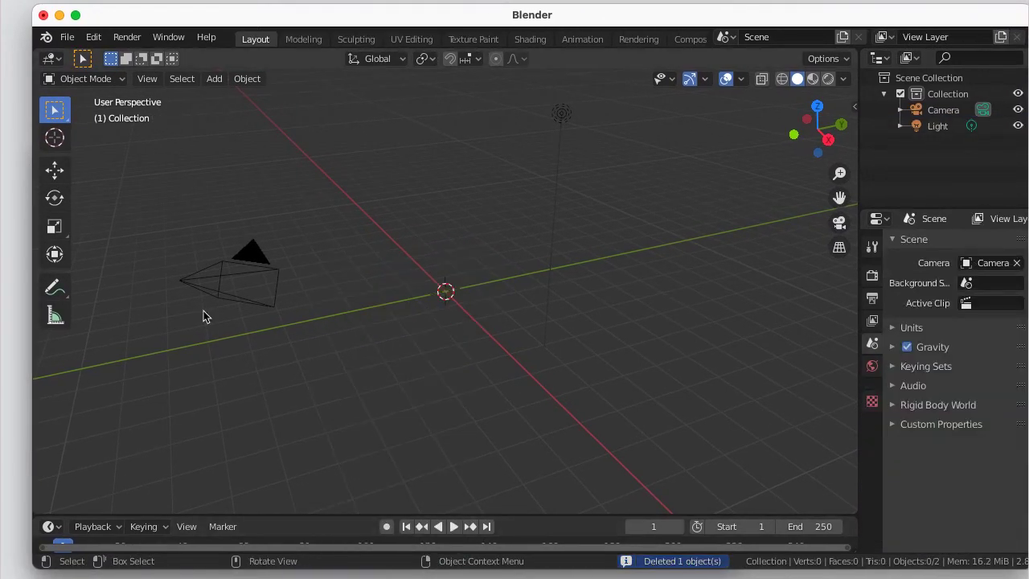
- Import INDO-Demo_gaps_filled.obj from the model's cfg folder with Y Forward
click(62, 36)
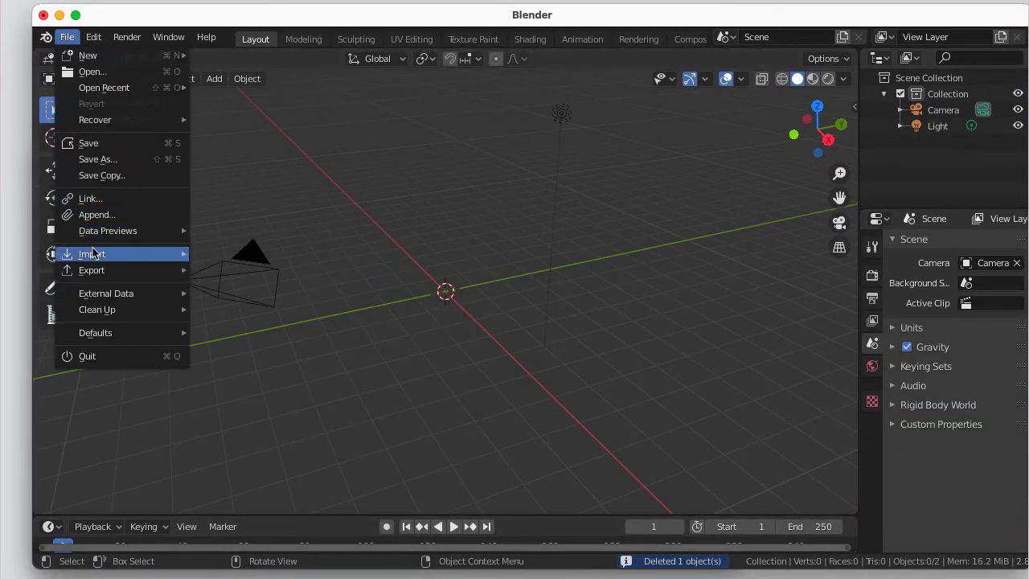
mouse_move(92, 254)
click(260, 379)
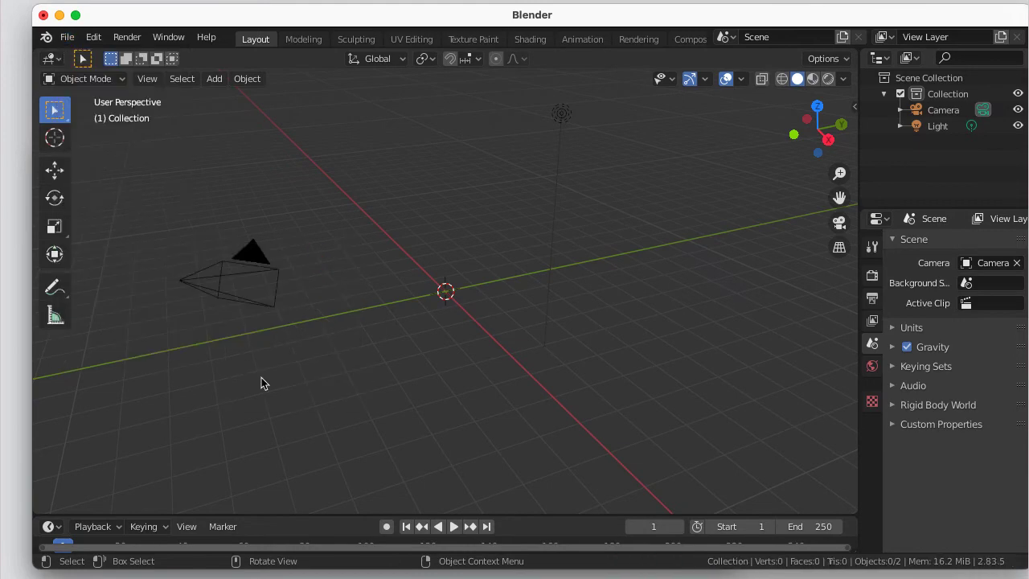
double_click(58, 216)
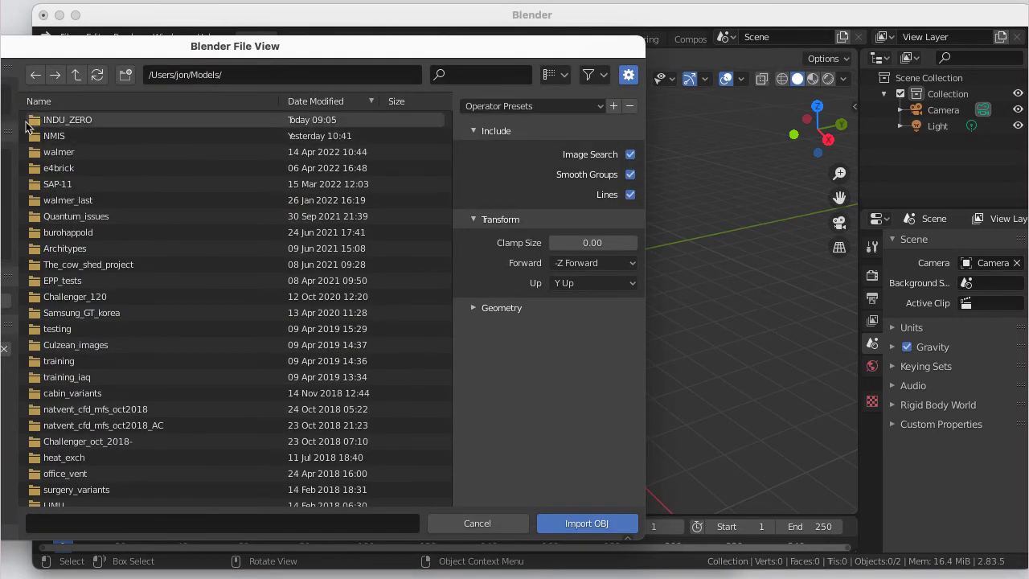
double_click(65, 120)
double_click(80, 184)
double_click(105, 118)
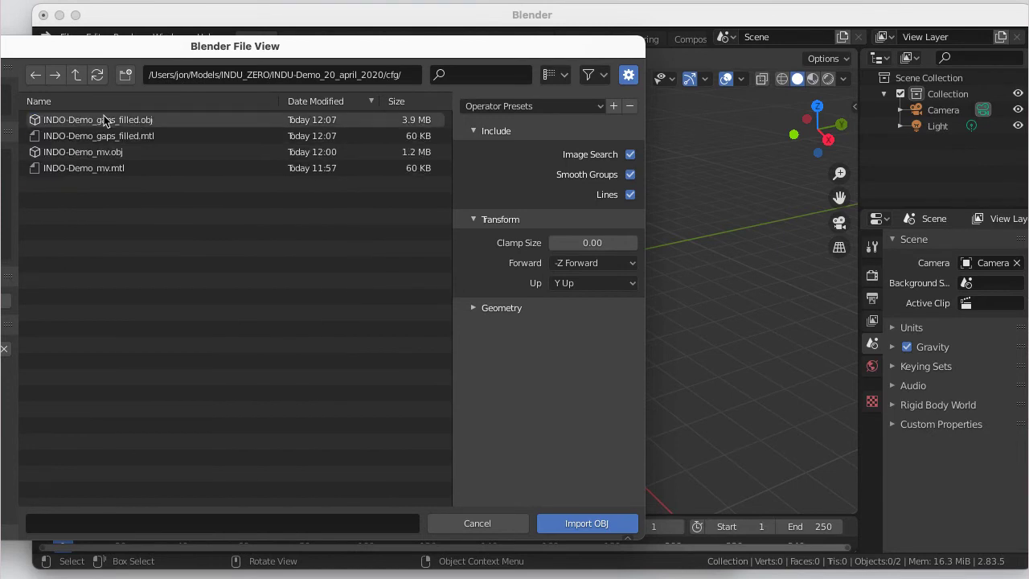
click(633, 268)
click(595, 310)
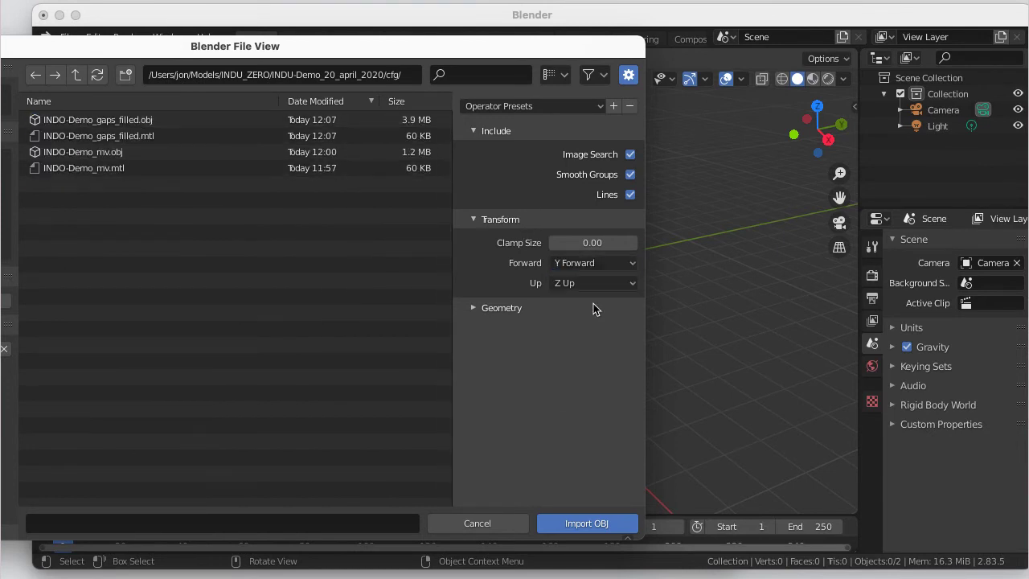
click(131, 122)
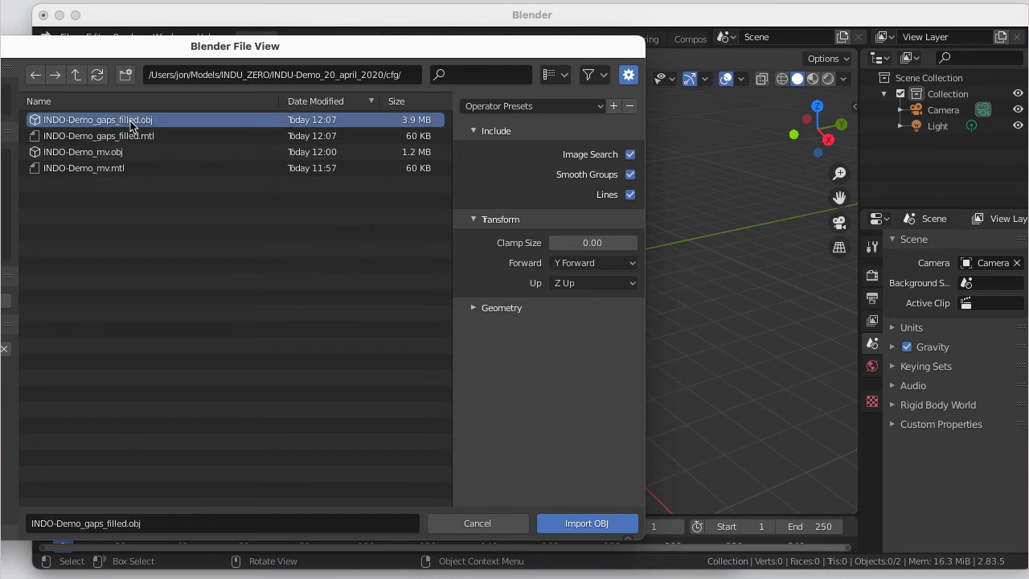
click(587, 524)
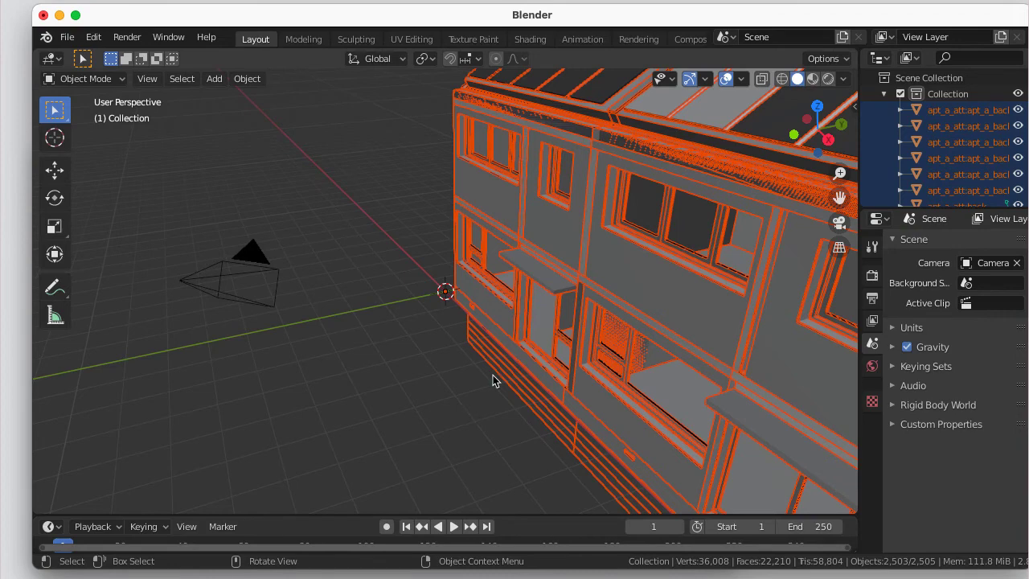
- Deselect the imported terrace and orbit and zoom to view its solar-panel roof and front facade
click(442, 315)
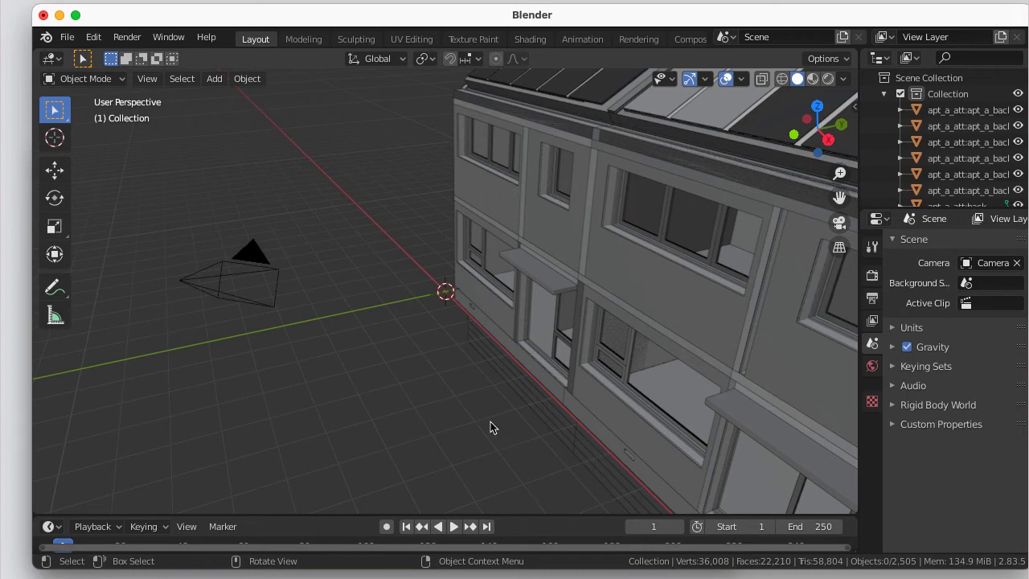
middle_drag(490, 426, 691, 402)
middle_drag(658, 288, 495, 435)
scroll(495, 439, up, 4)
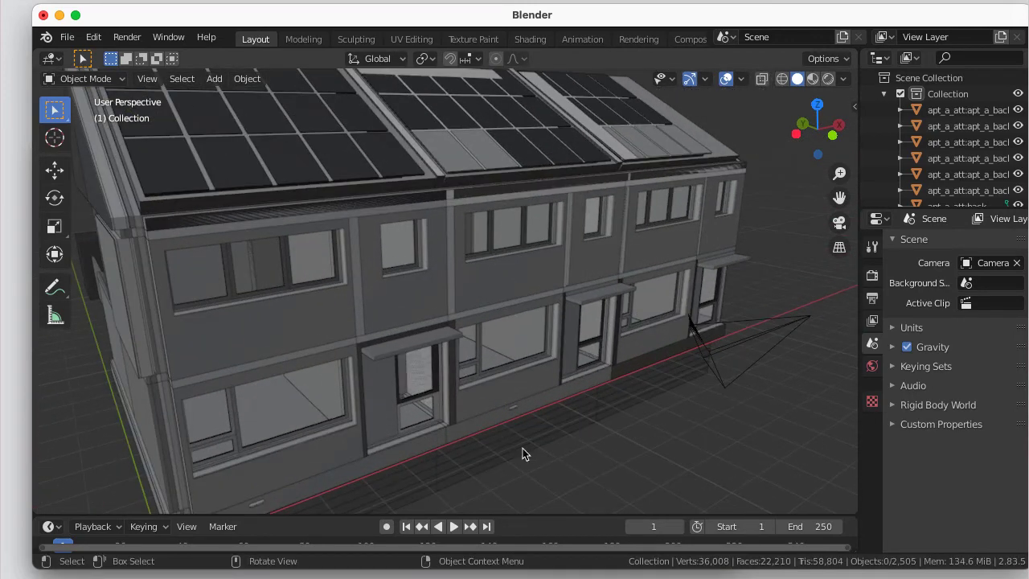
middle_drag(535, 469, 734, 416)
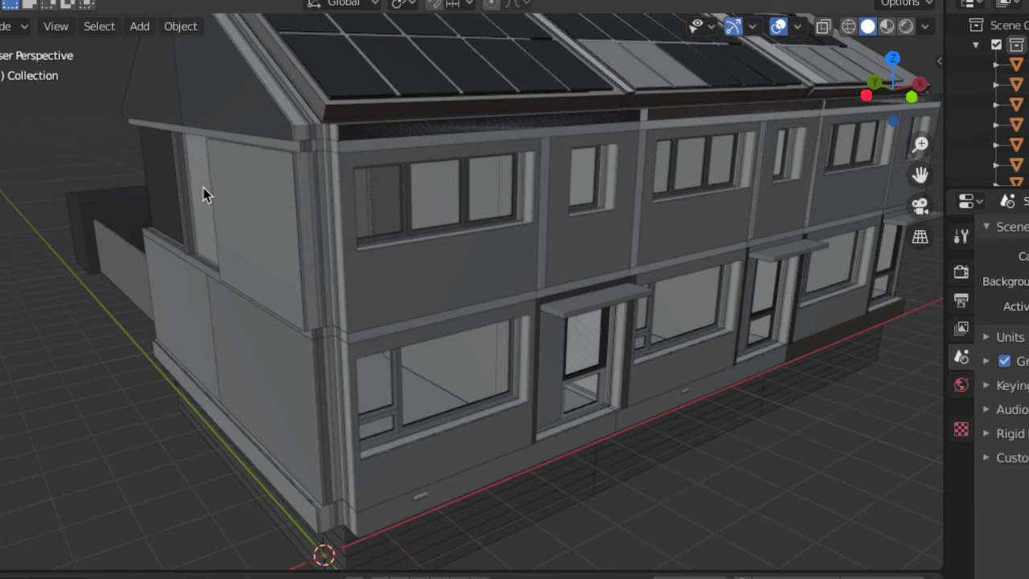
- Orbit to the gable end wall and select panels, identifying apt_a_br3:fire.001
scroll(202, 194, up, 3)
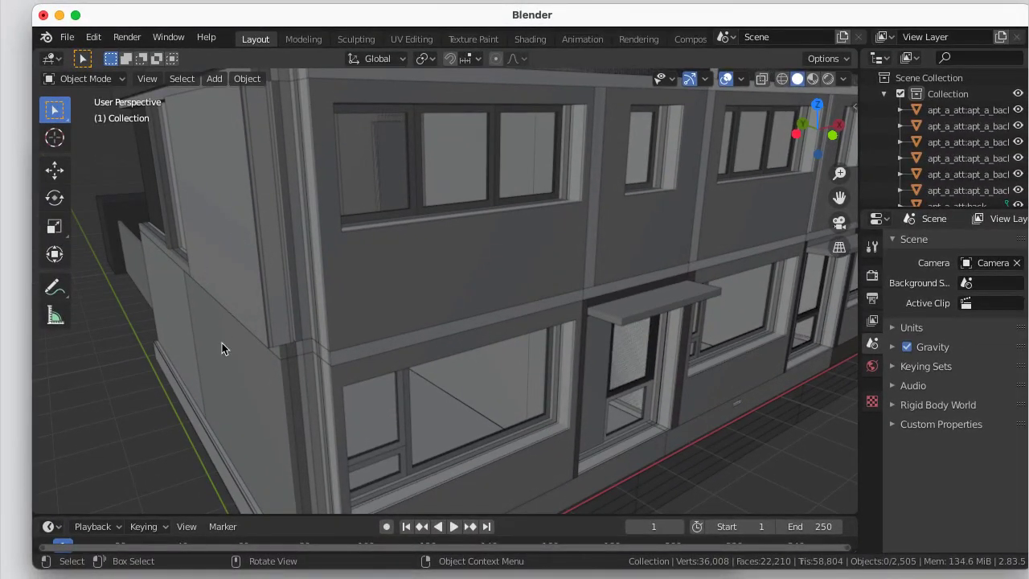
middle_drag(230, 372, 524, 434)
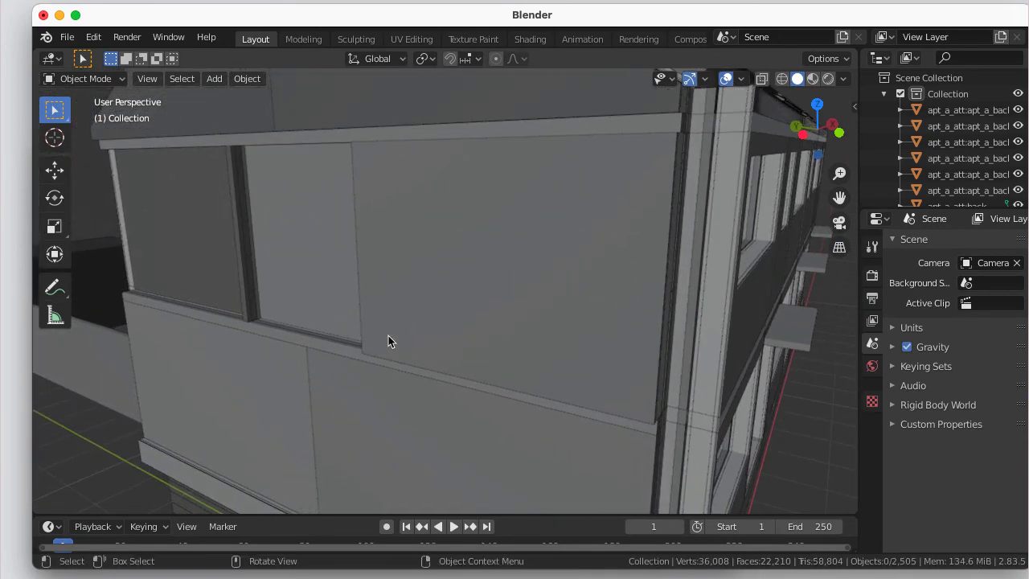
click(309, 287)
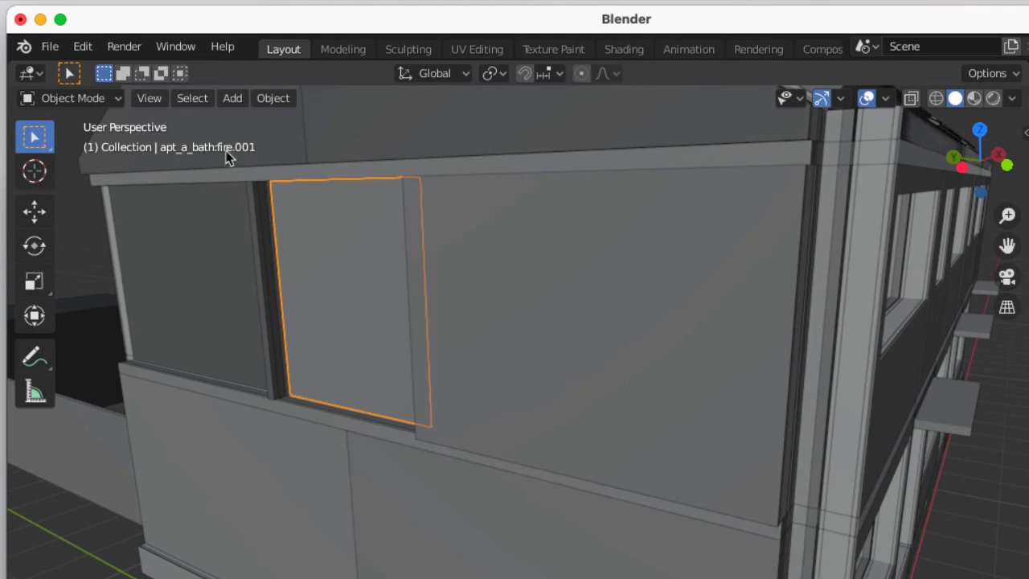
click(195, 298)
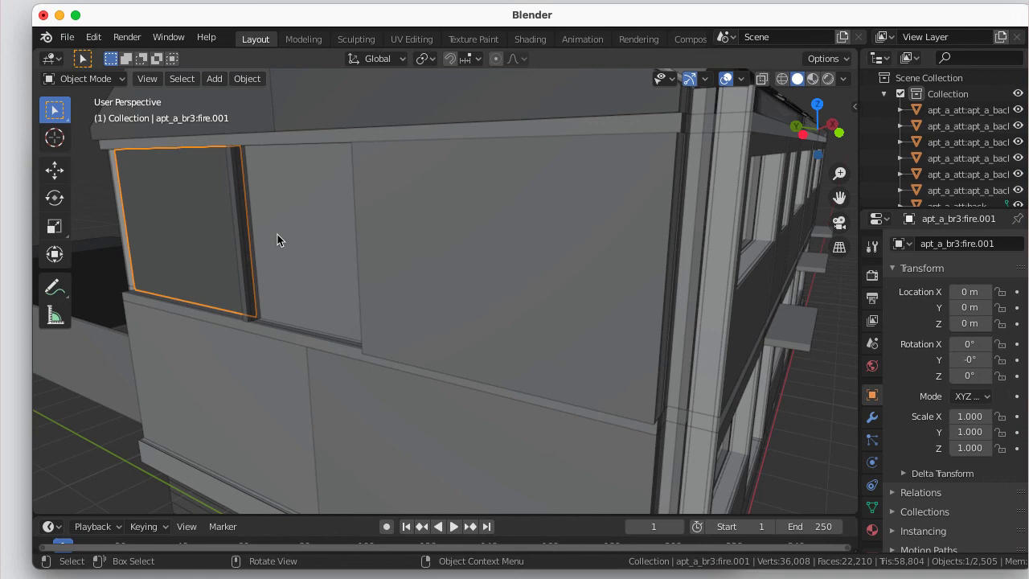
scroll(294, 248, down, 8)
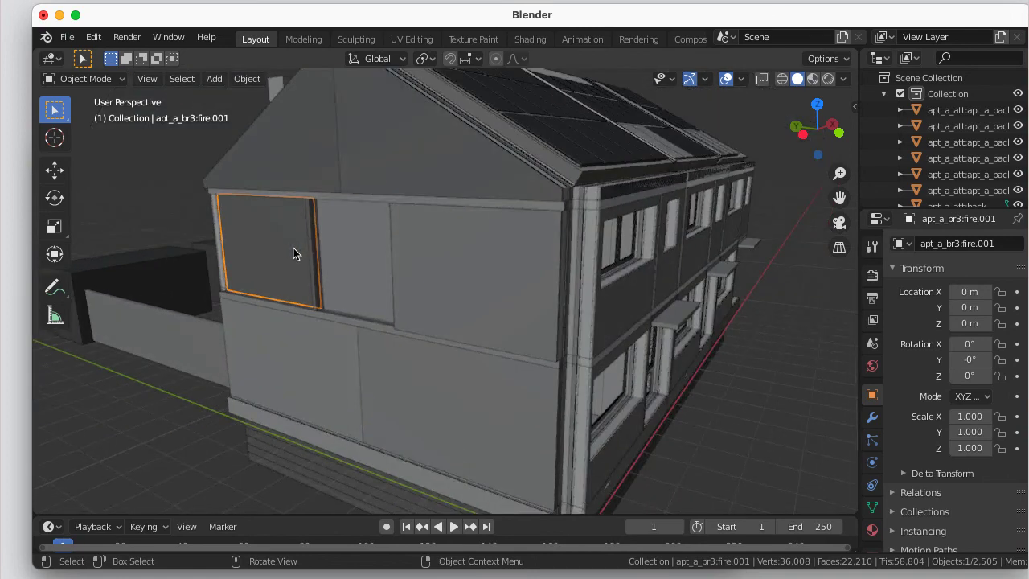